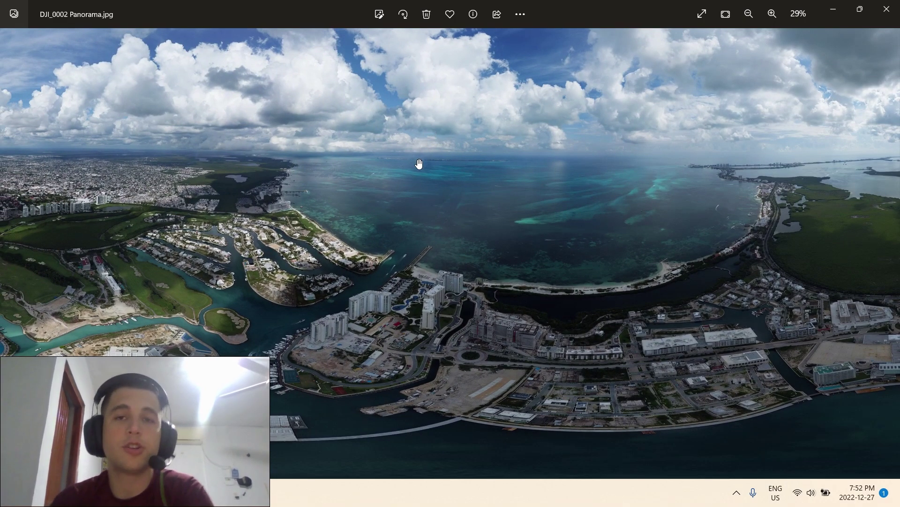
Examine the finished DJI_0002 Panorama.jpg as a whole and in close detail around the city and coast, and close it.
{"action": "scroll", "coordinate": [419, 164], "scroll_direction": "down", "scroll_amount": 3}
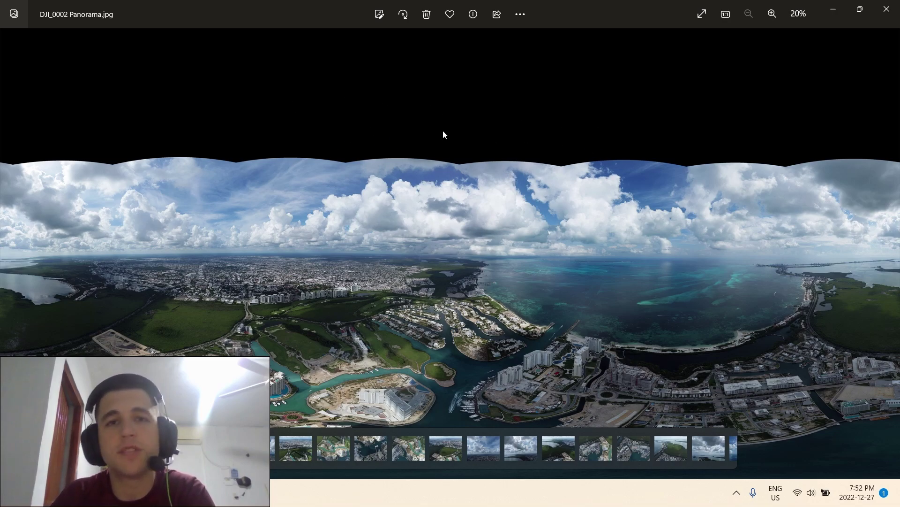
{"action": "scroll", "coordinate": [479, 291], "scroll_direction": "up", "scroll_amount": 4}
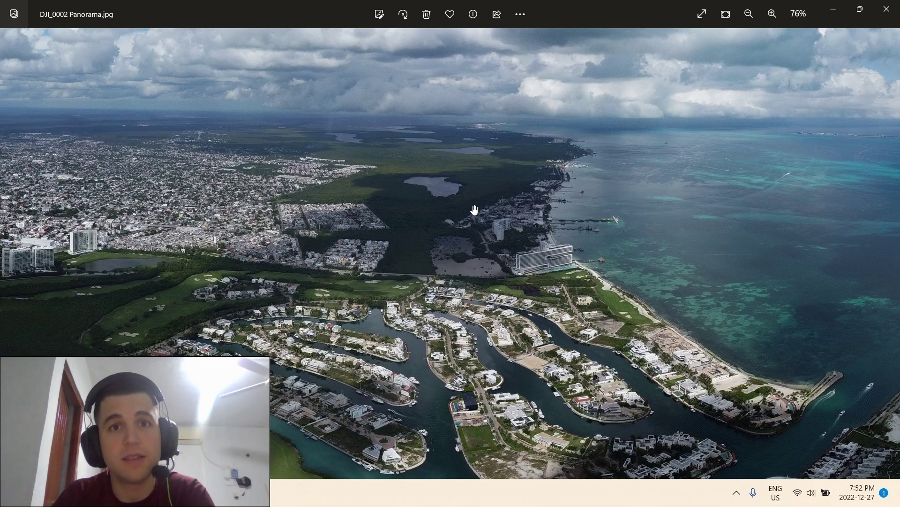
{"action": "scroll", "coordinate": [485, 256], "scroll_direction": "down", "scroll_amount": 2}
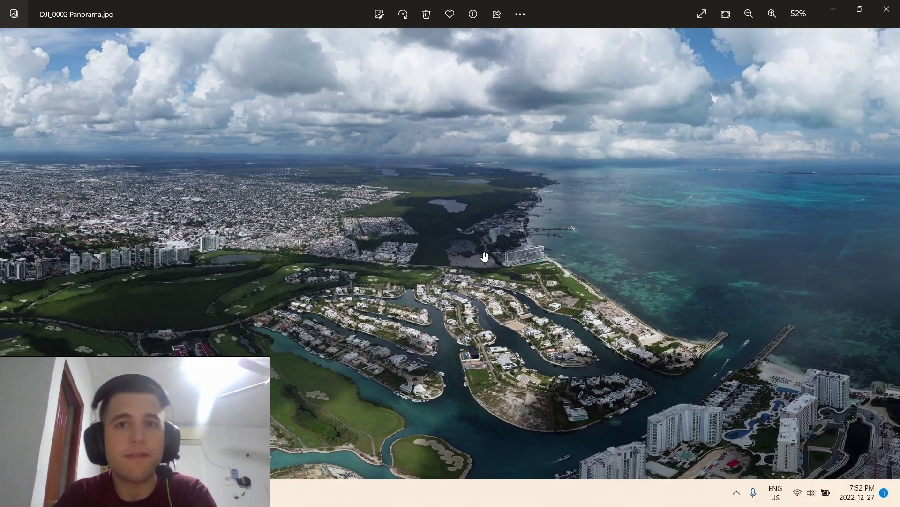
{"action": "scroll", "coordinate": [485, 260], "scroll_direction": "down", "scroll_amount": 1}
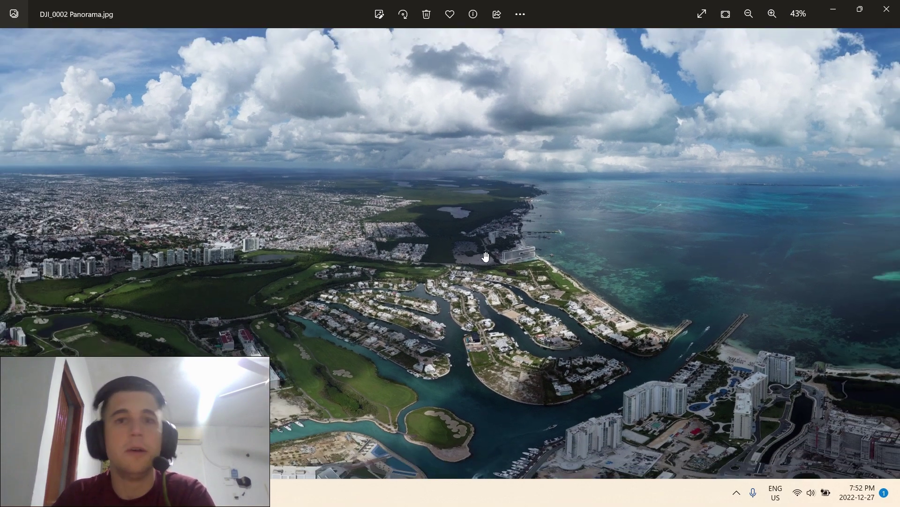
{"action": "scroll", "coordinate": [367, 242], "scroll_direction": "up", "scroll_amount": 9}
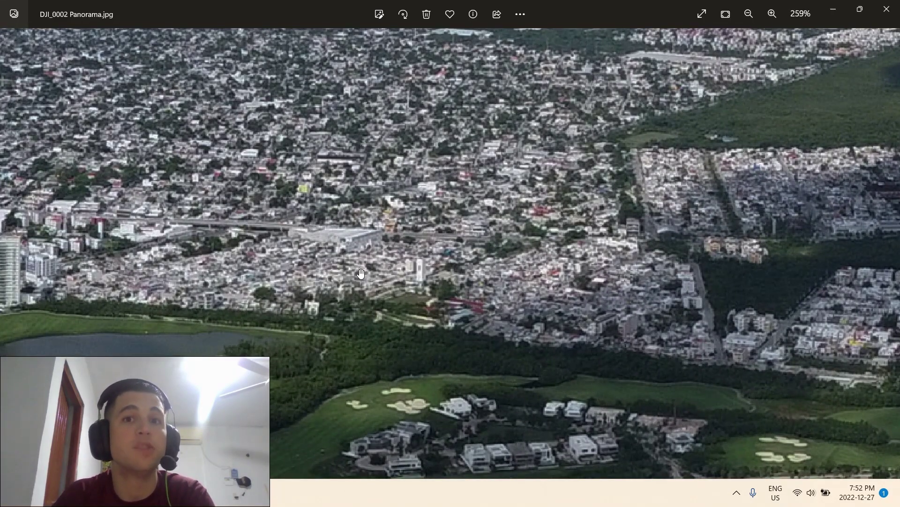
{"action": "scroll", "coordinate": [358, 272], "scroll_direction": "up", "scroll_amount": 12}
{"action": "scroll", "coordinate": [358, 272], "scroll_direction": "down", "scroll_amount": 20}
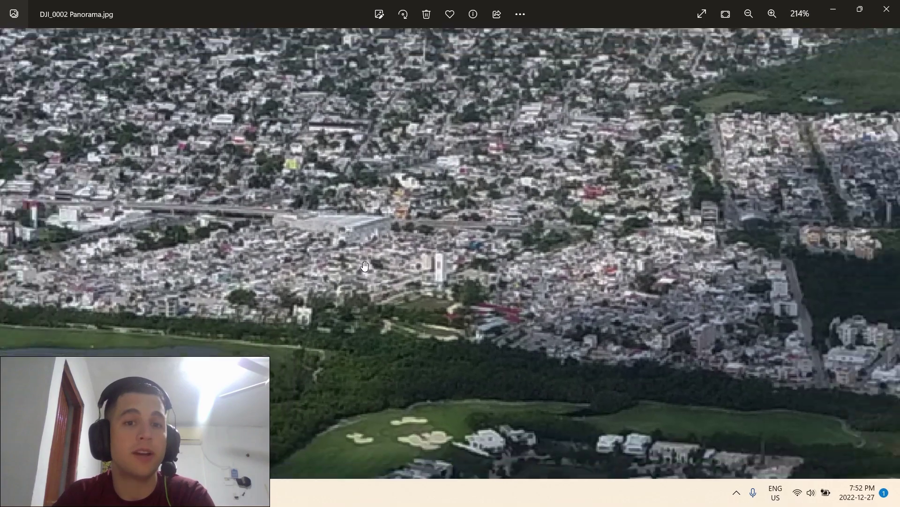
{"action": "scroll", "coordinate": [368, 261], "scroll_direction": "down", "scroll_amount": 2}
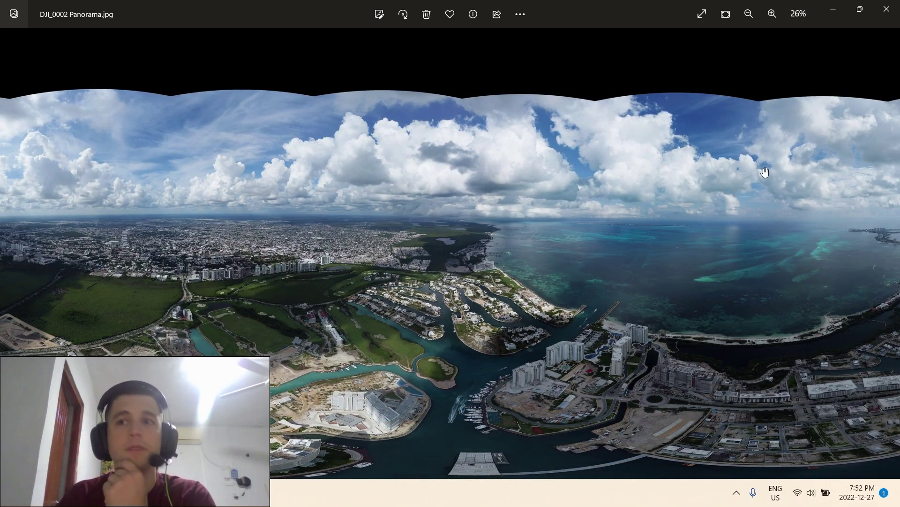
{"action": "left_click", "coordinate": [887, 8]}
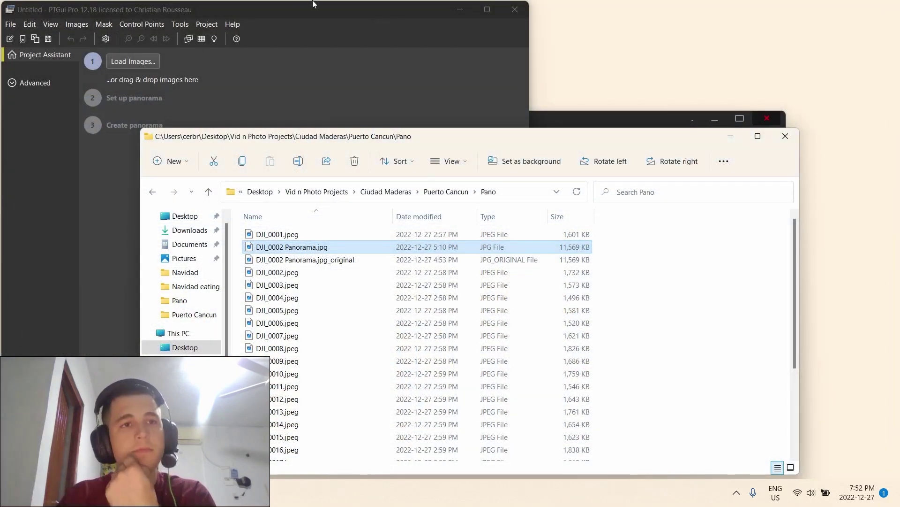
Switch to PTGui and load the drone photos DJI_0002.jpeg through DJI_0026.jpeg from the Pano folder as source images.
{"action": "left_click", "coordinate": [344, 8]}
{"action": "left_click", "coordinate": [145, 61]}
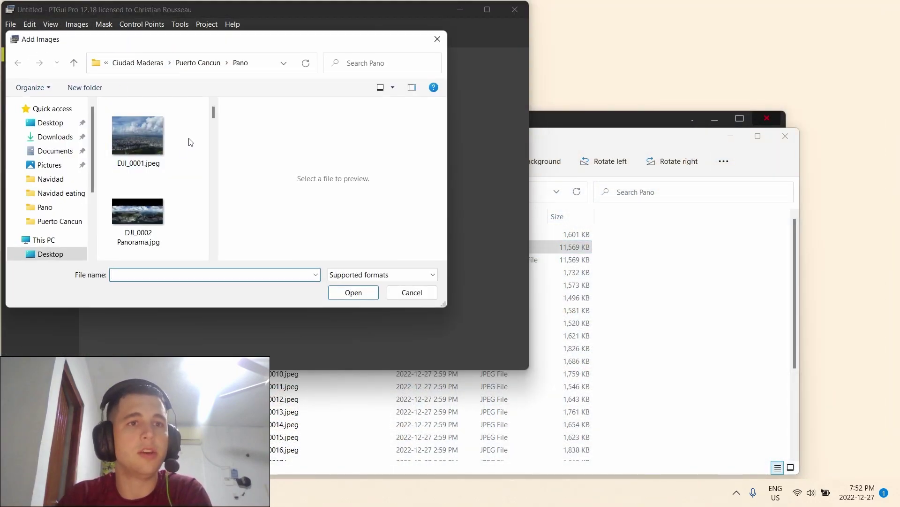
{"action": "left_click", "coordinate": [137, 134]}
{"action": "scroll", "coordinate": [184, 164], "scroll_direction": "down", "scroll_amount": 5}
{"action": "left_click", "coordinate": [153, 237]}
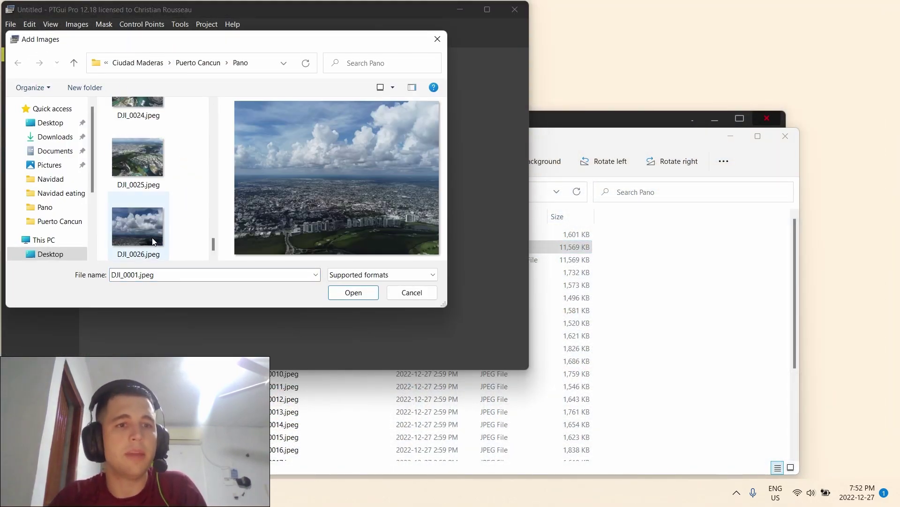
{"action": "scroll", "coordinate": [172, 228], "scroll_direction": "up", "scroll_amount": 3}
{"action": "scroll", "coordinate": [171, 227], "scroll_direction": "up", "scroll_amount": 2}
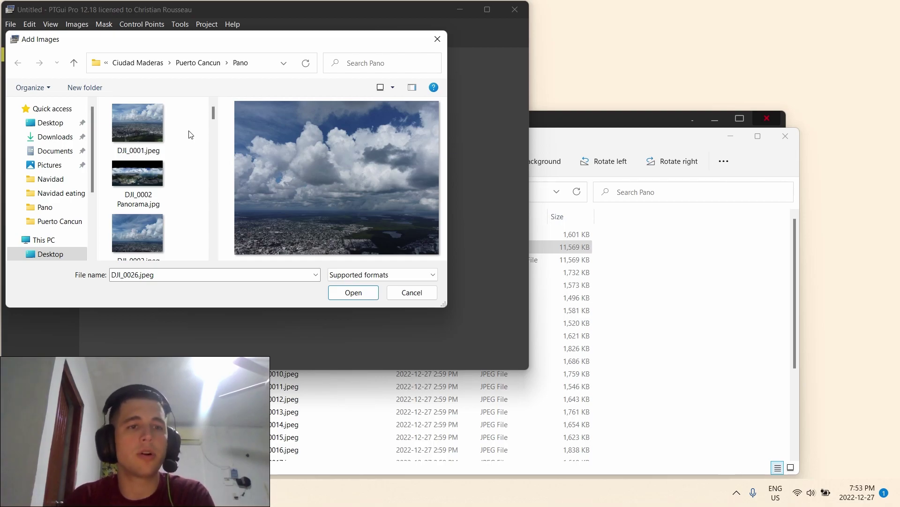
{"action": "scroll", "coordinate": [190, 150], "scroll_direction": "down", "scroll_amount": 1}
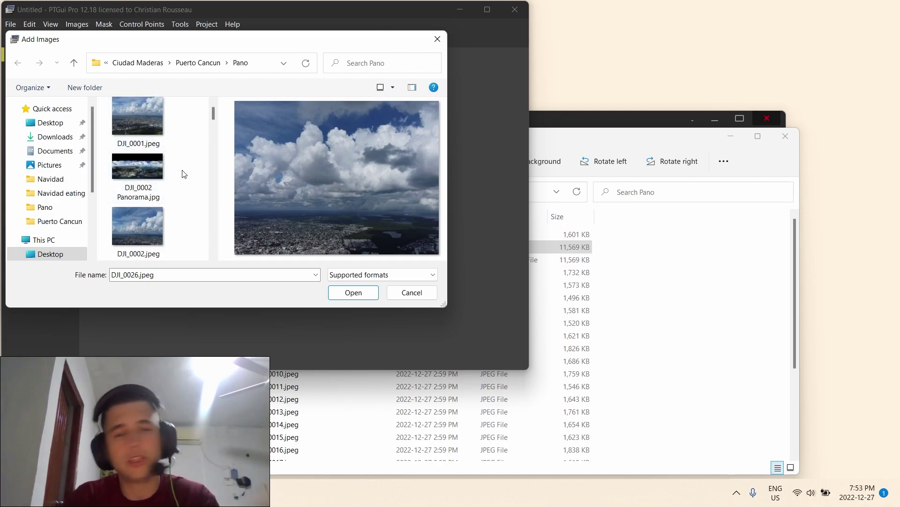
{"action": "scroll", "coordinate": [188, 167], "scroll_direction": "down", "scroll_amount": 1}
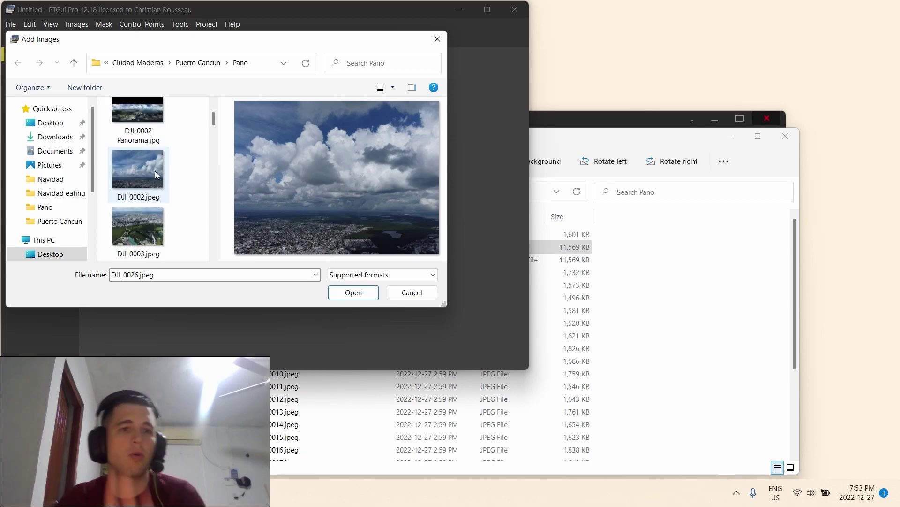
{"action": "left_click", "coordinate": [143, 169], "text": "shift"}
{"action": "scroll", "coordinate": [166, 173], "scroll_direction": "down", "scroll_amount": 10}
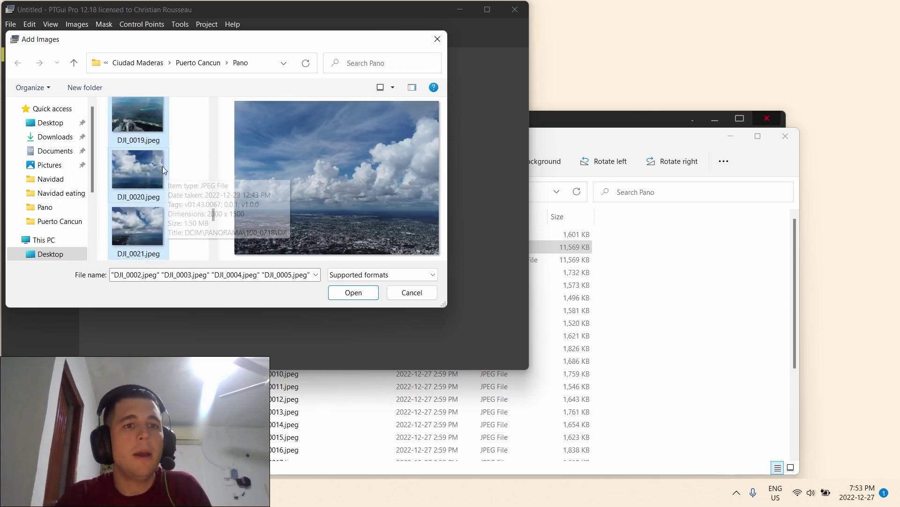
{"action": "left_click", "coordinate": [364, 292]}
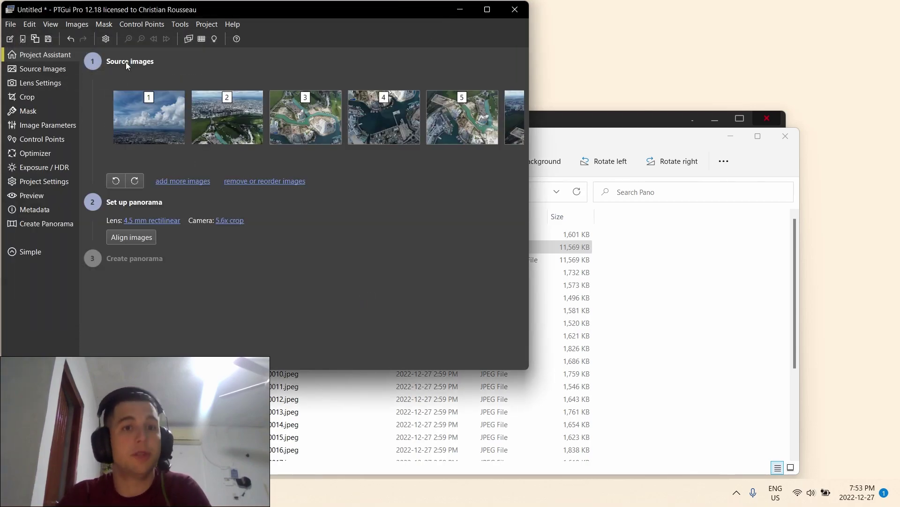
Examine the first four source images against each other to see how neighbouring shots overlap from sky to ground.
{"action": "left_click", "coordinate": [163, 129]}
{"action": "left_click", "coordinate": [229, 125]}
{"action": "left_click", "coordinate": [152, 133]}
{"action": "left_click", "coordinate": [337, 134]}
{"action": "left_click", "coordinate": [382, 134]}
{"action": "left_click", "coordinate": [163, 129]}
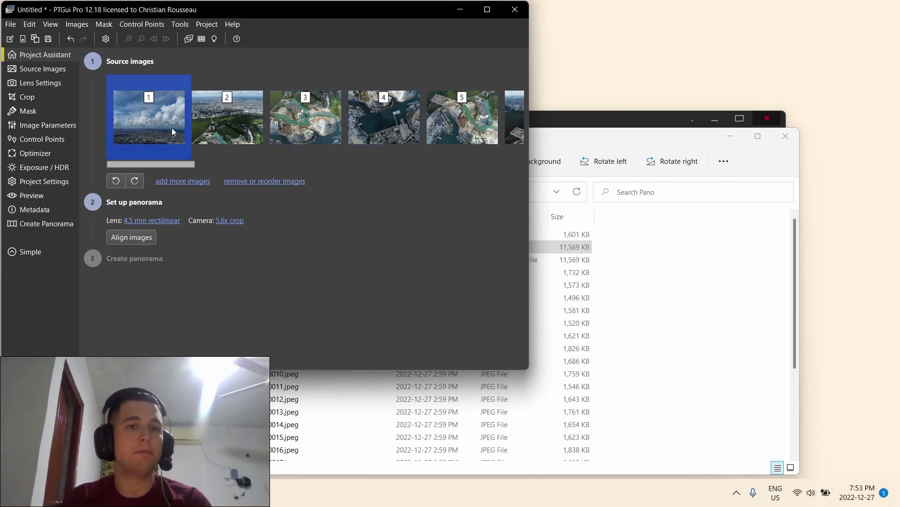
{"action": "left_click", "coordinate": [257, 142]}
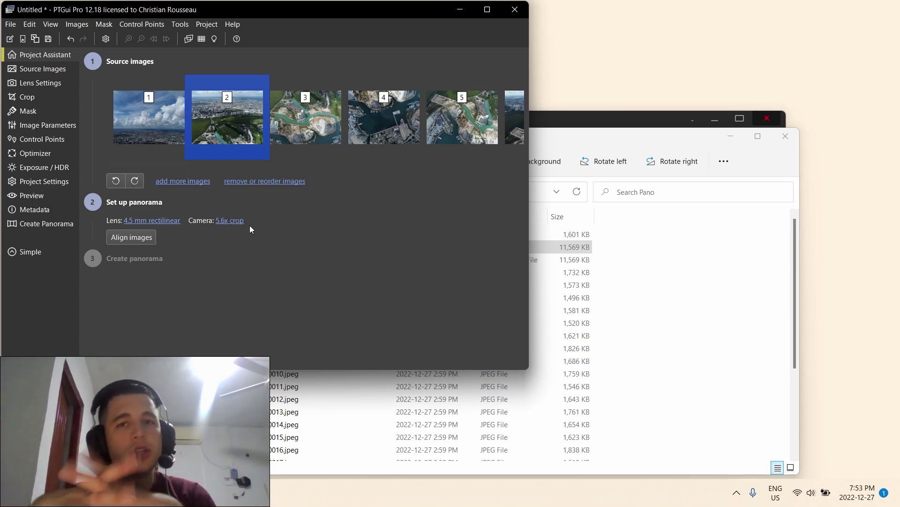
{"action": "left_click", "coordinate": [155, 145]}
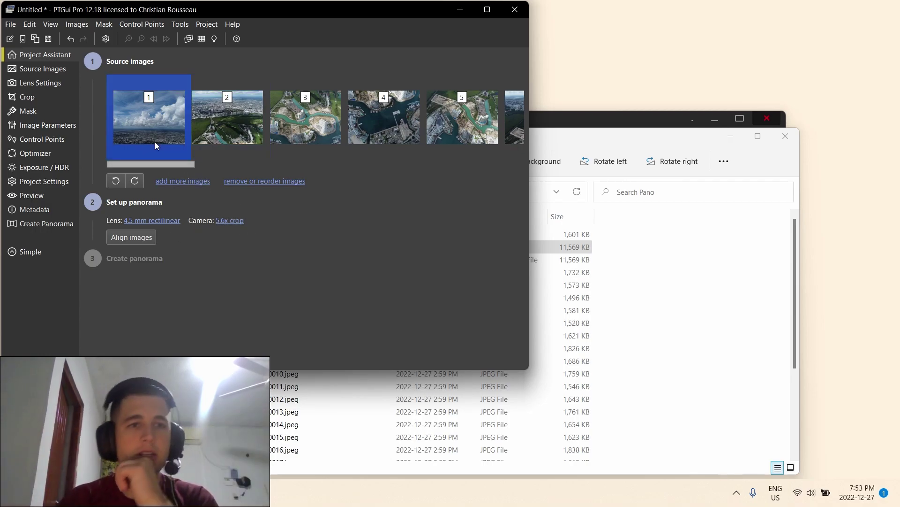
{"action": "left_click", "coordinate": [201, 132]}
{"action": "left_click", "coordinate": [328, 127]}
{"action": "left_click", "coordinate": [402, 129]}
{"action": "left_click", "coordinate": [167, 126]}
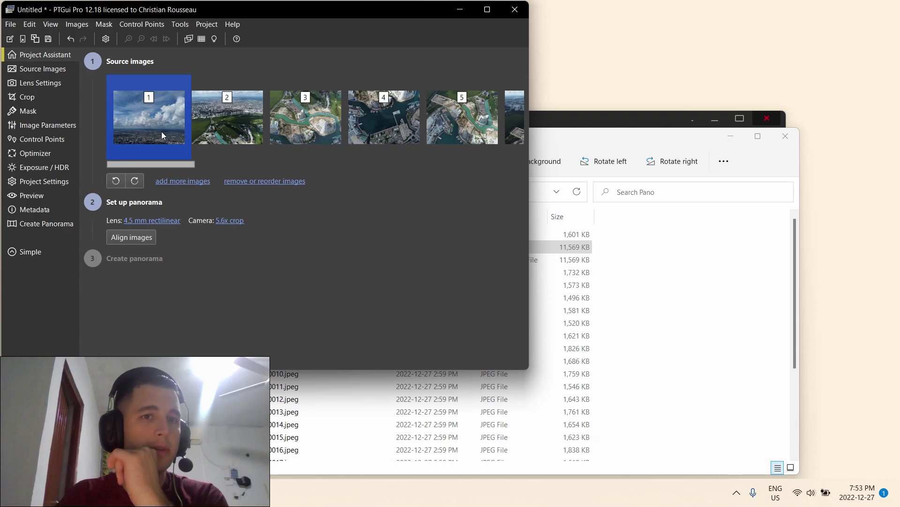
{"action": "left_click", "coordinate": [238, 124]}
{"action": "left_click", "coordinate": [150, 128]}
{"action": "key", "text": "Right"}
{"action": "left_click", "coordinate": [168, 132]}
{"action": "left_click", "coordinate": [232, 133]}
{"action": "left_click", "coordinate": [164, 136]}
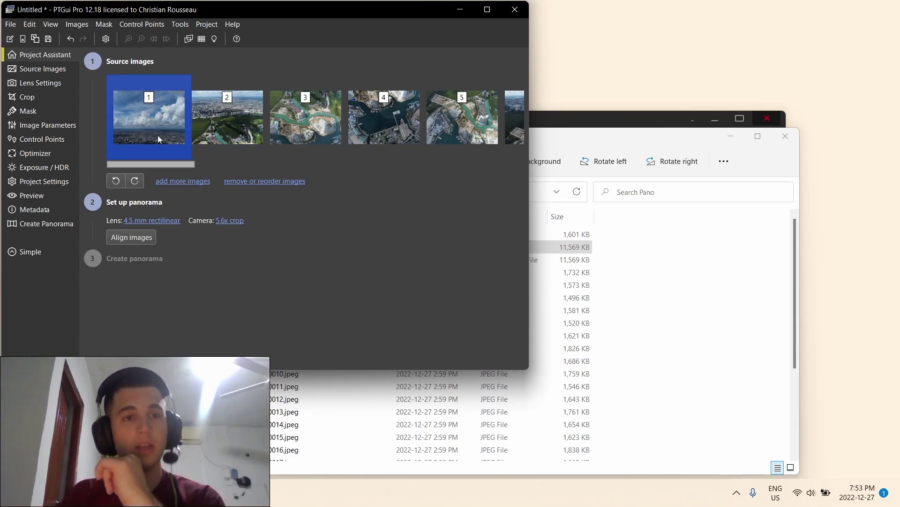
Go through source images 2 to 11 one by one to examine the order in which the drone captured them.
{"action": "left_click", "coordinate": [229, 133]}
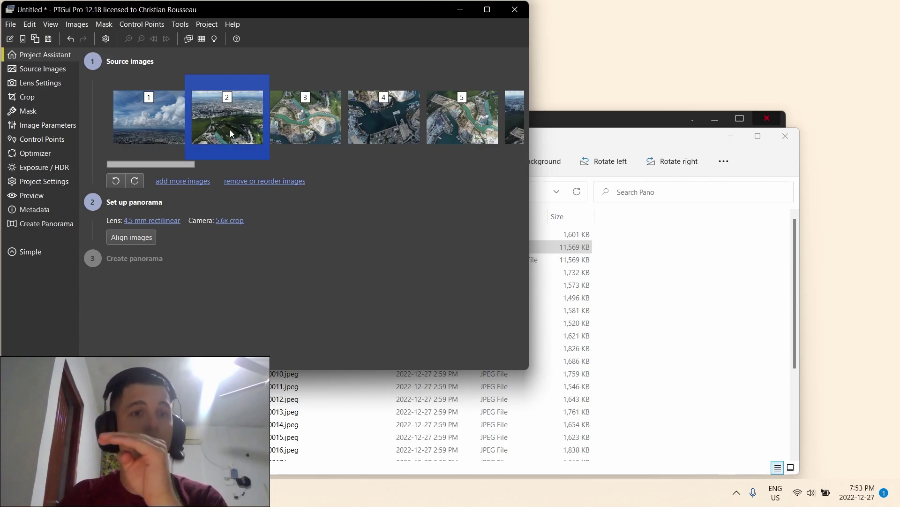
{"action": "left_click", "coordinate": [310, 136]}
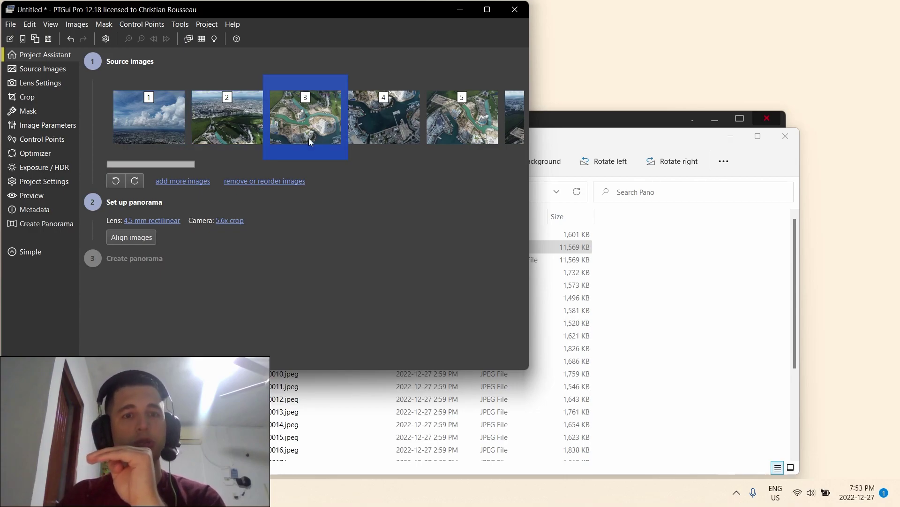
{"action": "left_click", "coordinate": [381, 133]}
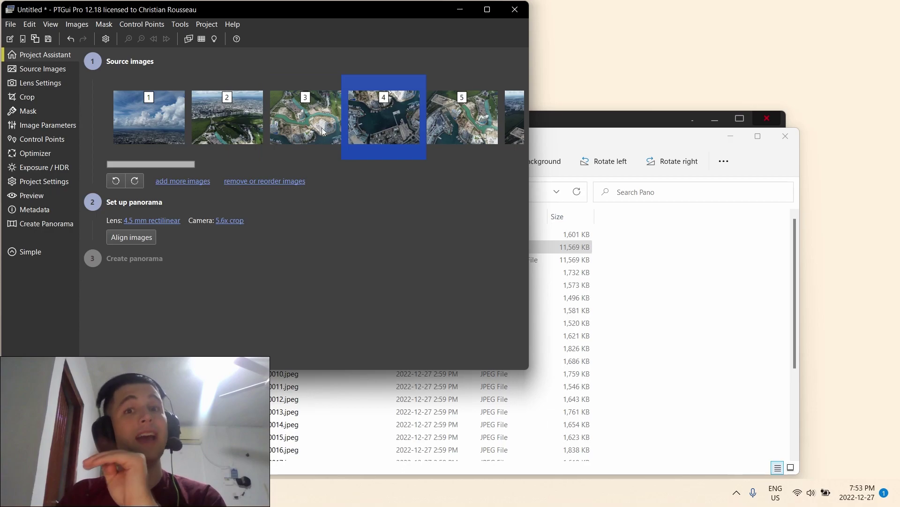
{"action": "left_click_drag", "start_coordinate": [160, 163], "coordinate": [213, 165]}
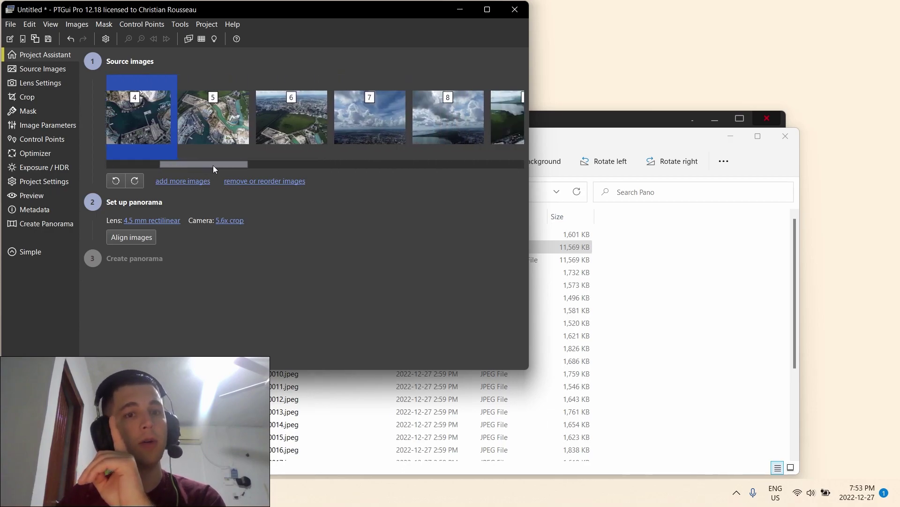
{"action": "left_click", "coordinate": [217, 128]}
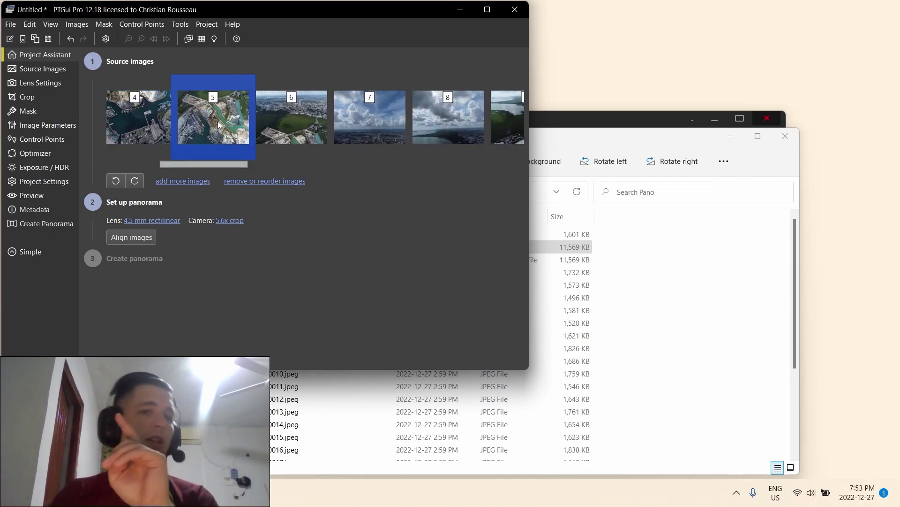
{"action": "left_click", "coordinate": [292, 127]}
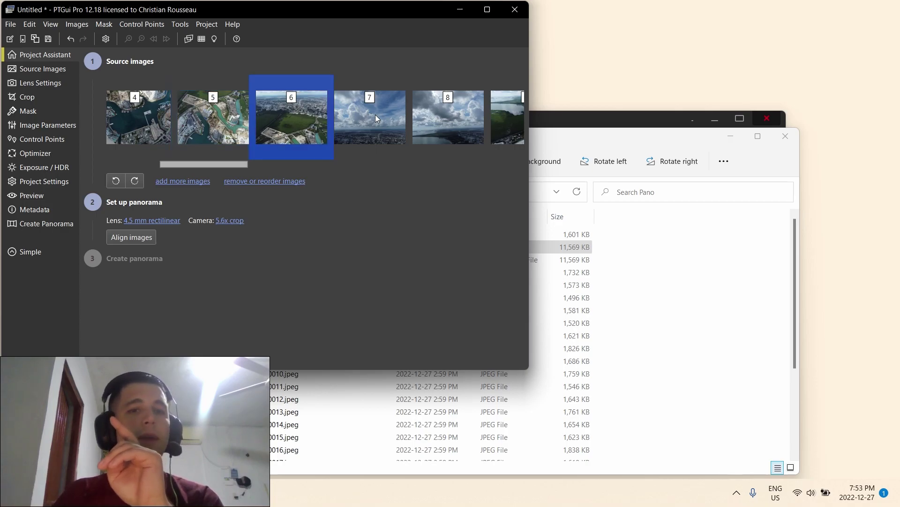
{"action": "left_click", "coordinate": [359, 133]}
{"action": "left_click_drag", "start_coordinate": [232, 163], "coordinate": [277, 162]}
{"action": "left_click", "coordinate": [246, 131]}
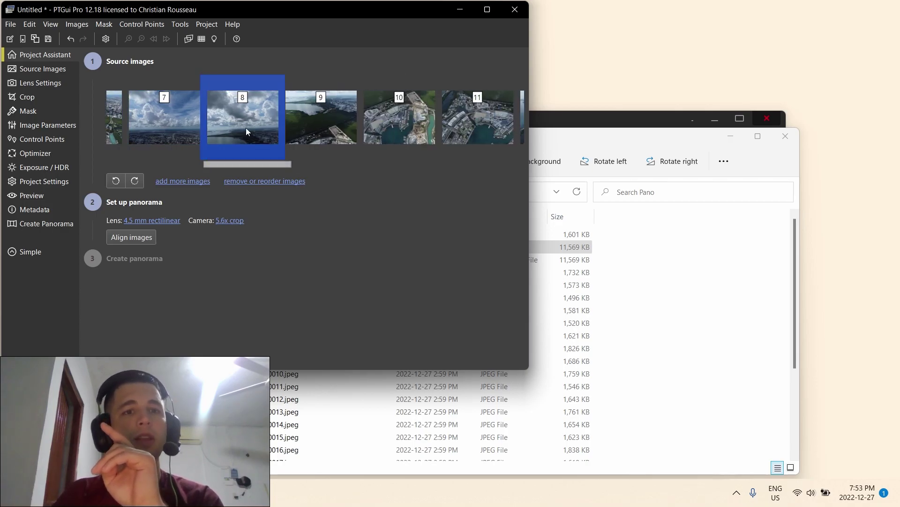
{"action": "left_click", "coordinate": [308, 124]}
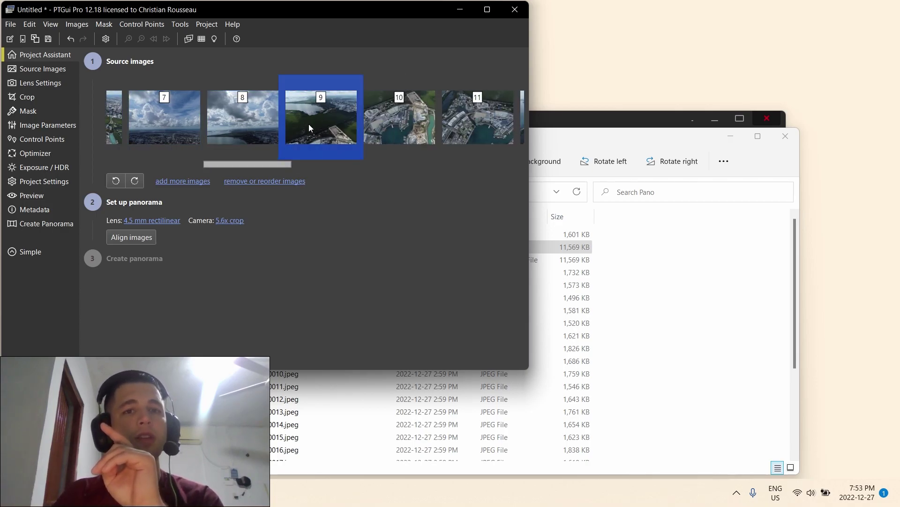
{"action": "left_click", "coordinate": [399, 140]}
{"action": "left_click_drag", "start_coordinate": [268, 164], "coordinate": [305, 164]}
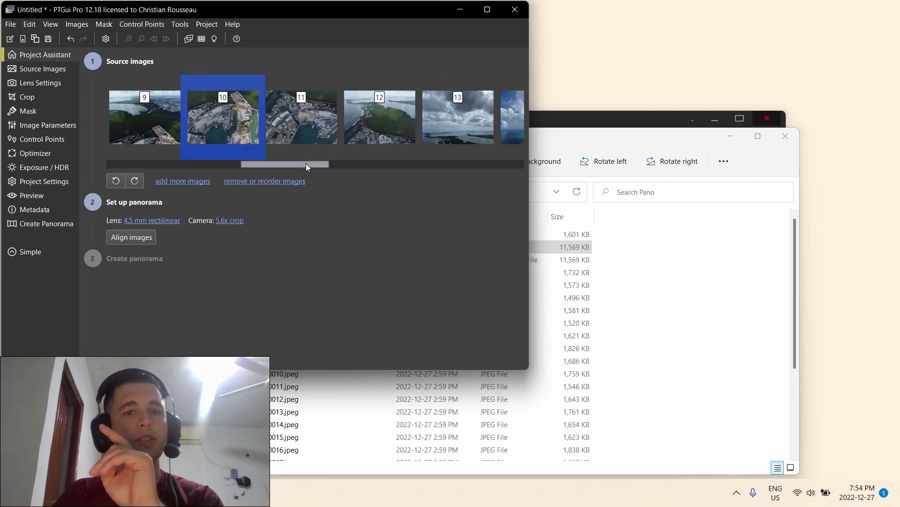
{"action": "left_click", "coordinate": [301, 134]}
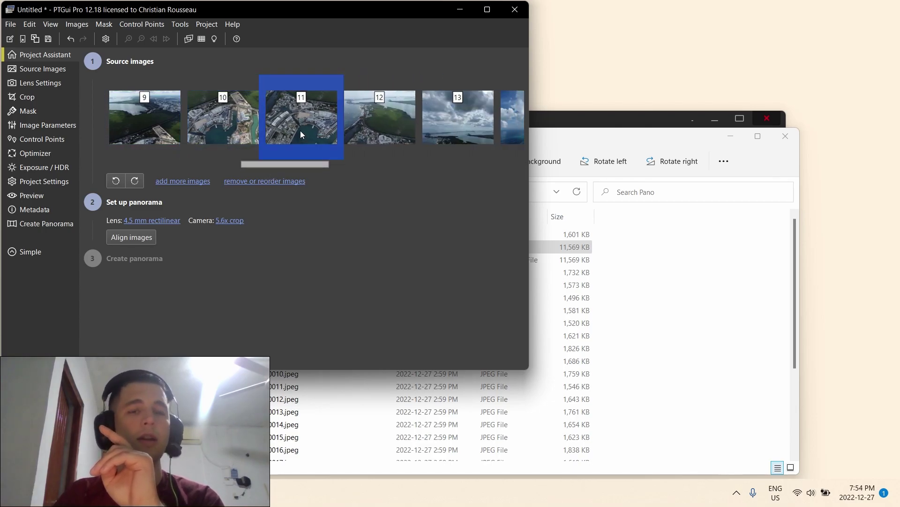
Return to the start of the source images and compare image 1 with image 4.
{"action": "left_click_drag", "start_coordinate": [294, 166], "coordinate": [153, 158]}
{"action": "left_click", "coordinate": [263, 119]}
{"action": "left_click", "coordinate": [332, 126]}
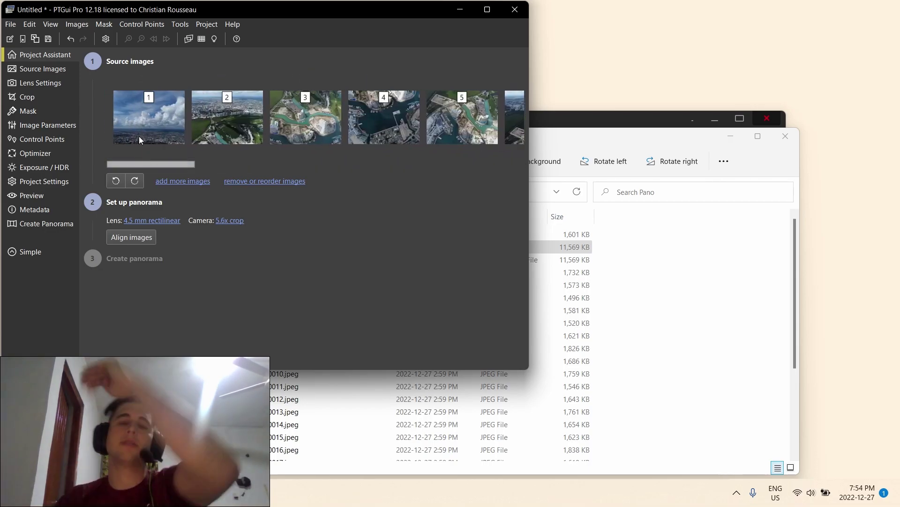
{"action": "left_click", "coordinate": [151, 124]}
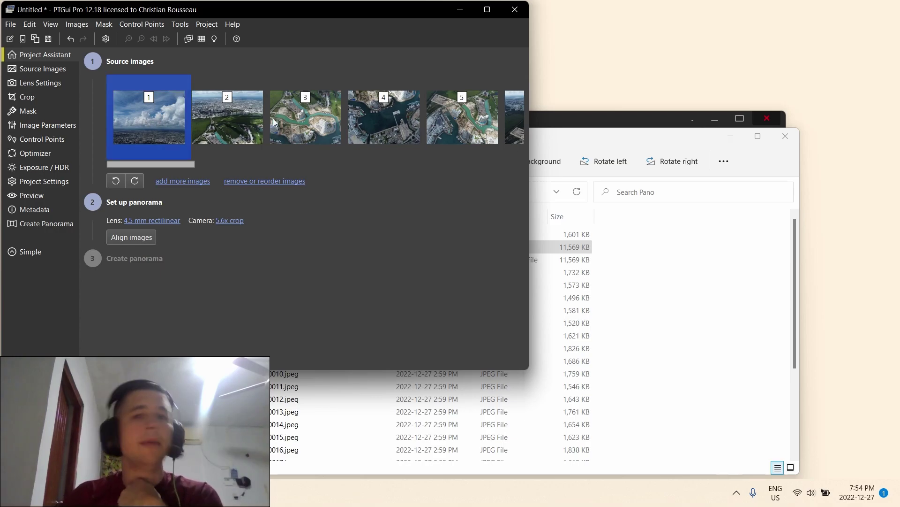
{"action": "left_click", "coordinate": [382, 135]}
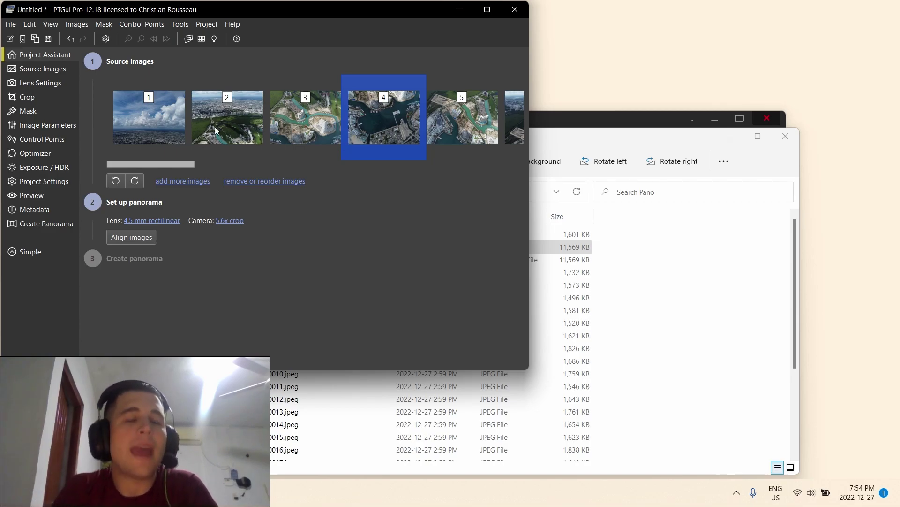
{"action": "left_click", "coordinate": [148, 115]}
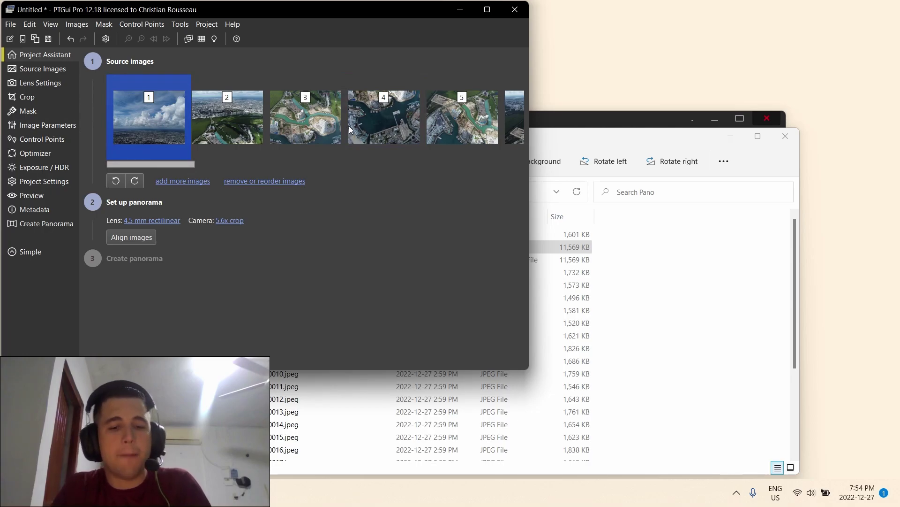
{"action": "left_click", "coordinate": [388, 128]}
{"action": "left_click", "coordinate": [163, 127]}
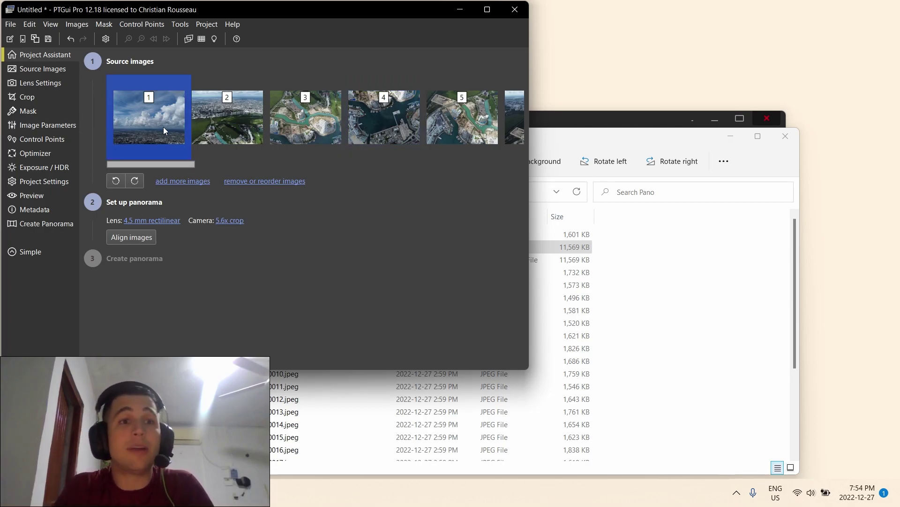
Compare source images 3 and 4 with the first image to see how the opening column of shots runs.
{"action": "left_click", "coordinate": [266, 137]}
{"action": "left_click", "coordinate": [379, 139]}
{"action": "left_click", "coordinate": [304, 139]}
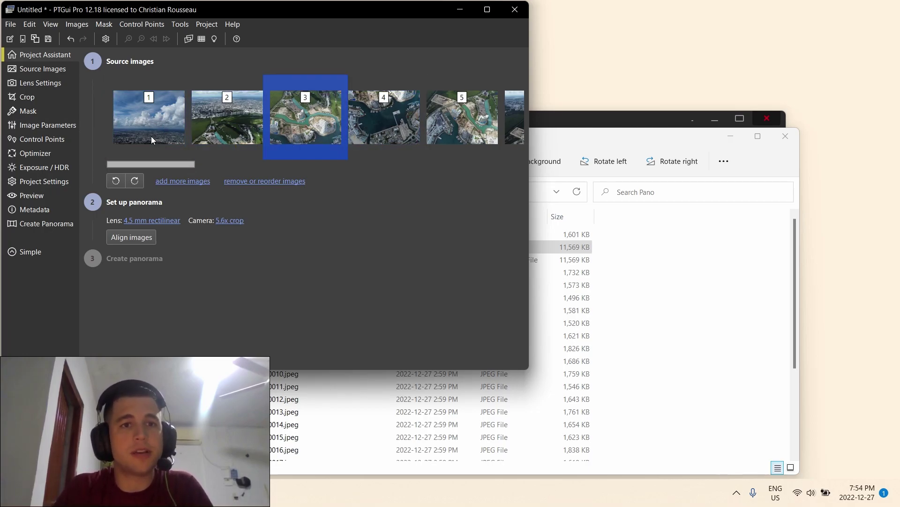
{"action": "left_click", "coordinate": [152, 136]}
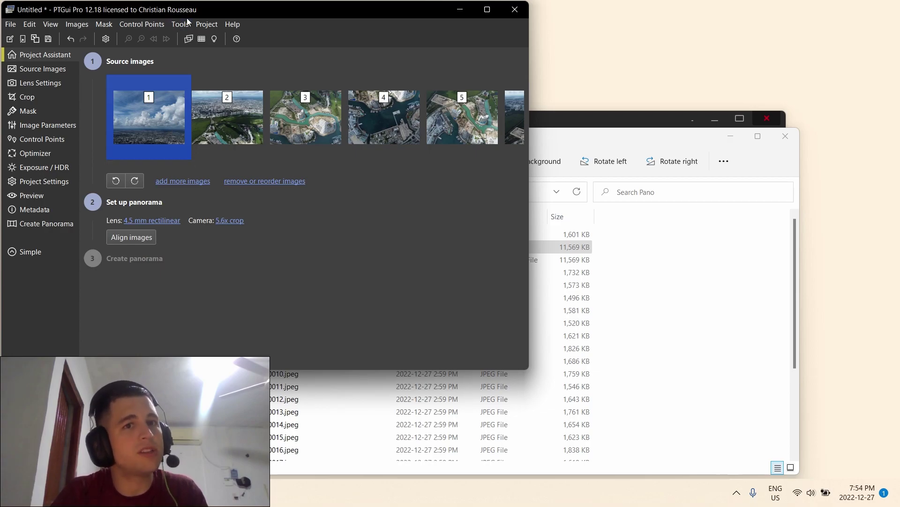
Start Align to Grid and limit it to images 1 to 4.
{"action": "left_click", "coordinate": [210, 28]}
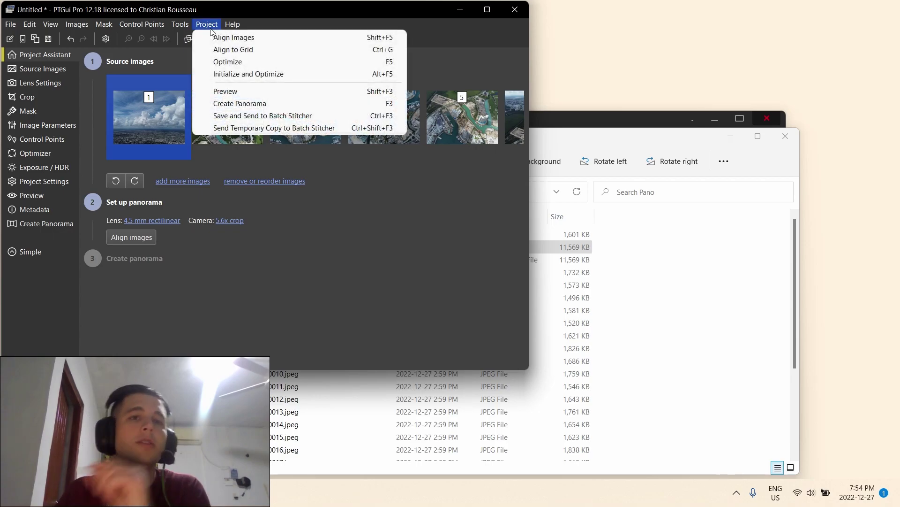
{"action": "left_click", "coordinate": [239, 51]}
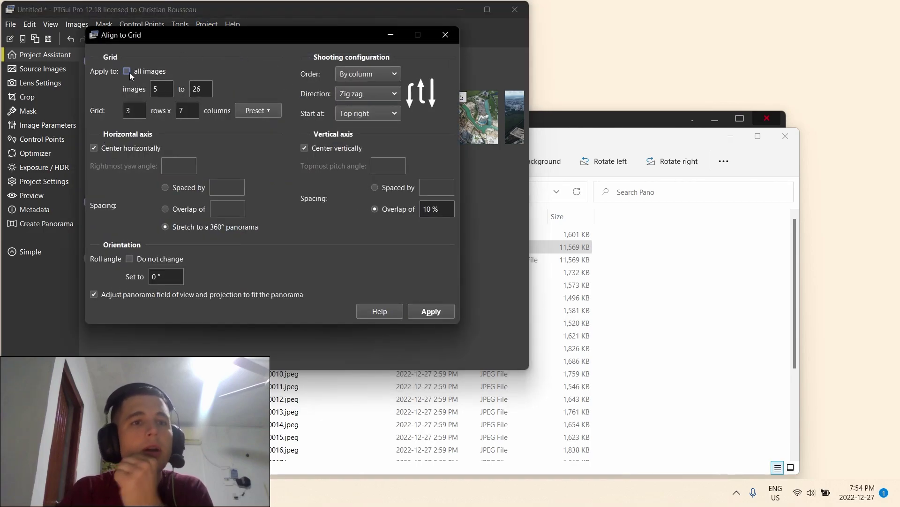
{"action": "double_click", "coordinate": [172, 88]}
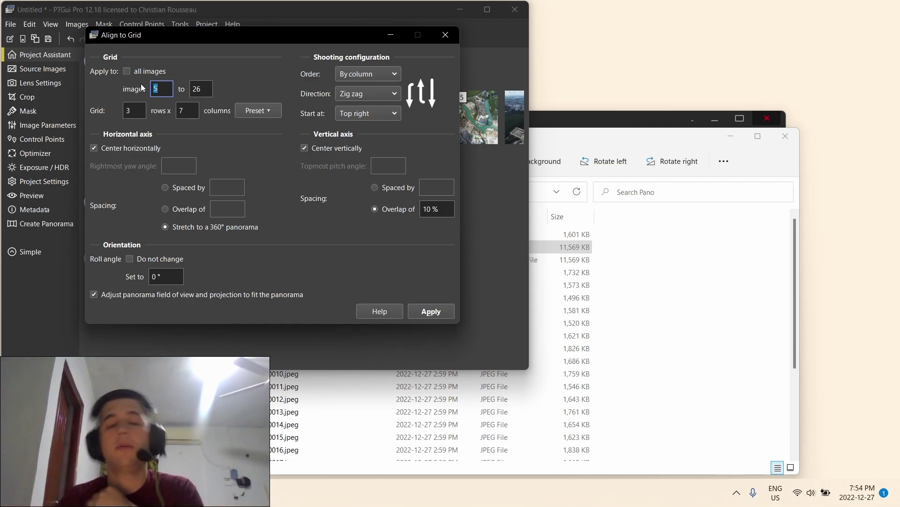
{"action": "type", "text": "1"}
{"action": "key", "text": "Tab"}
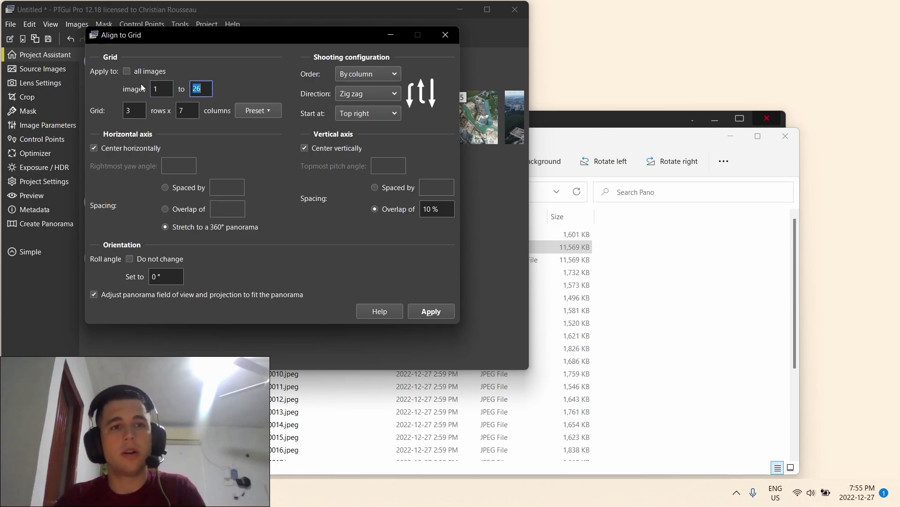
{"action": "type", "text": "4"}
{"action": "left_click", "coordinate": [133, 73]}
{"action": "left_click", "coordinate": [133, 75]}
{"action": "double_click", "coordinate": [162, 89]}
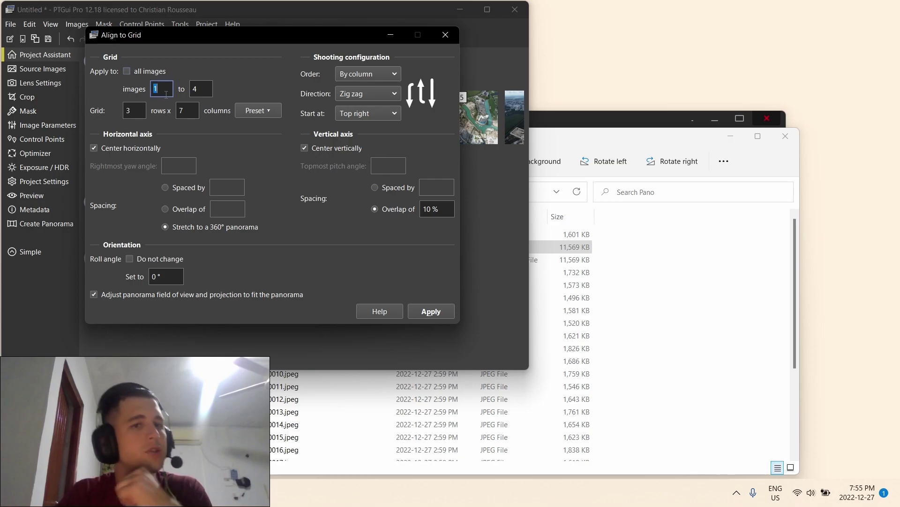
Set the grid for images 1 to 4 to 4 rows by 1 column and apply it.
{"action": "double_click", "coordinate": [140, 111]}
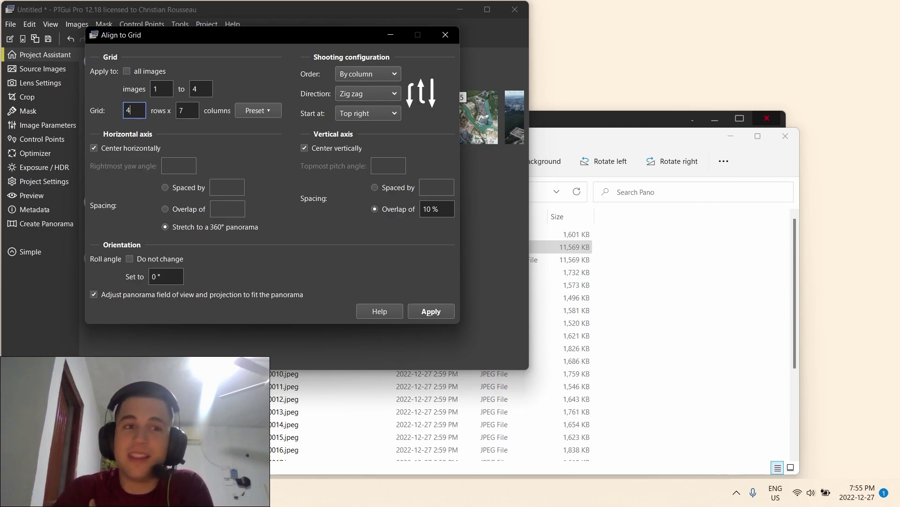
{"action": "key", "text": "Tab"}
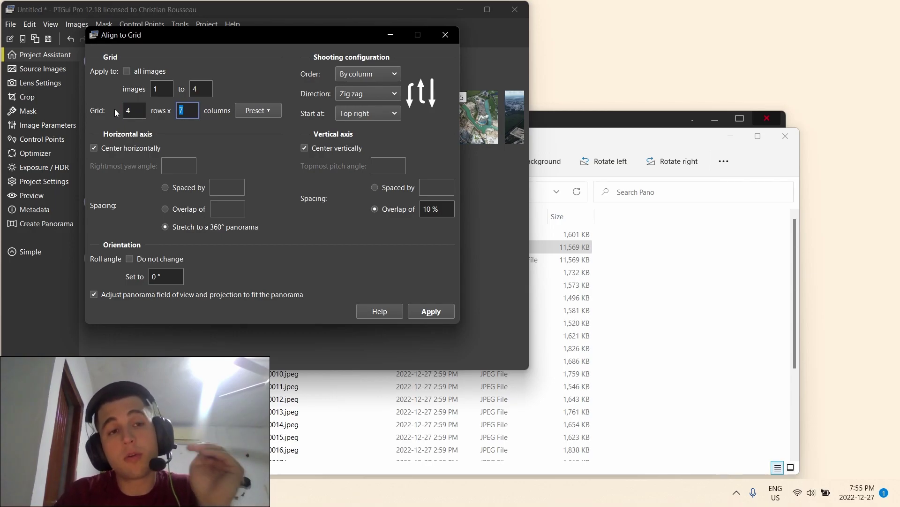
{"action": "type", "text": "1"}
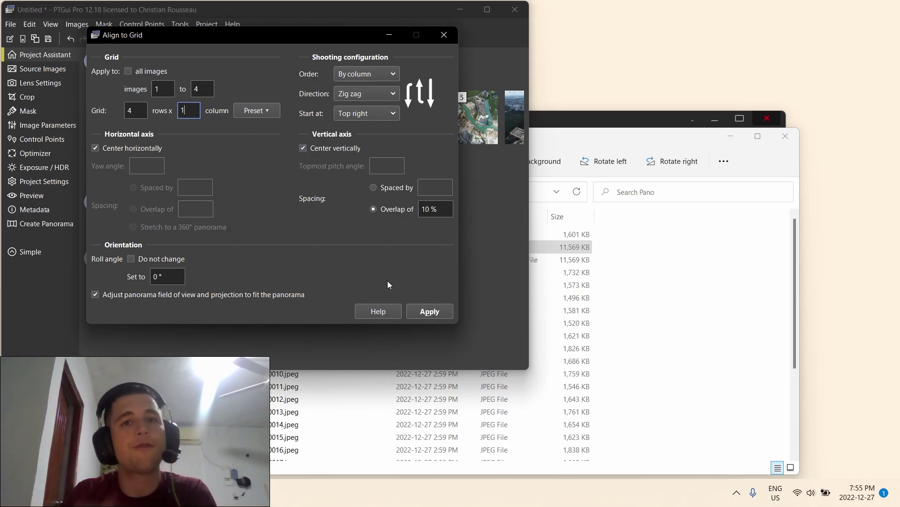
{"action": "left_click", "coordinate": [430, 312]}
Open the grid result in the Panorama Editor, shift the panorama slightly downward, and return to the Project Assistant.
{"action": "left_click", "coordinate": [187, 300]}
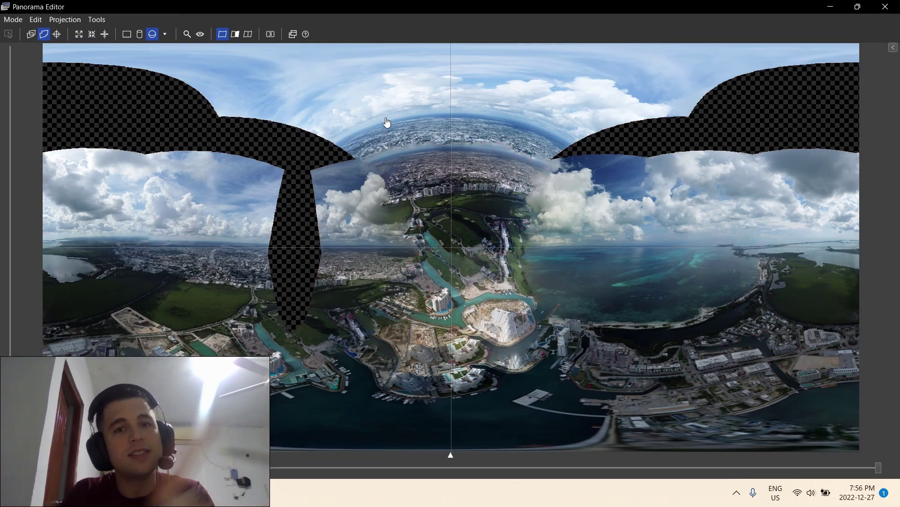
{"action": "mouse_move", "coordinate": [386, 123]}
{"action": "left_mouse_down"}
{"action": "mouse_move", "coordinate": [370, 221]}
{"action": "mouse_move", "coordinate": [384, 120]}
{"action": "left_mouse_up"}
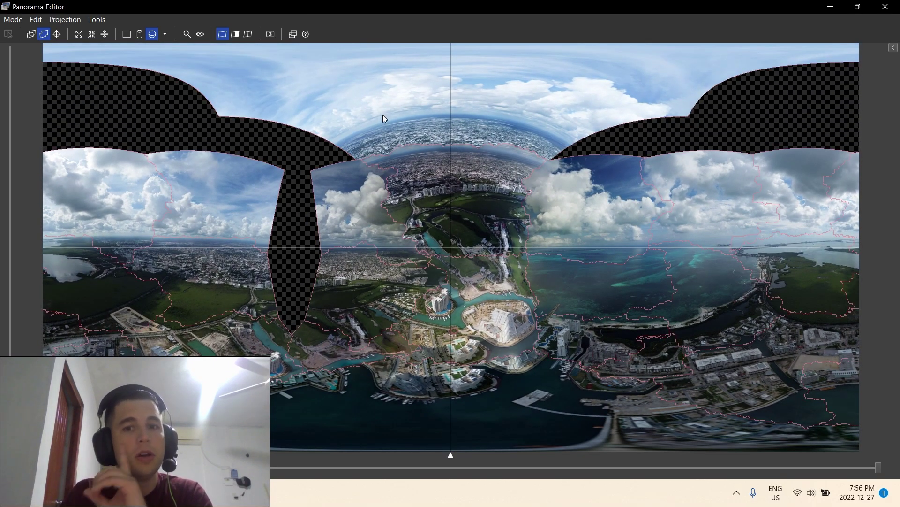
{"action": "left_click_drag", "start_coordinate": [500, 199], "coordinate": [484, 244]}
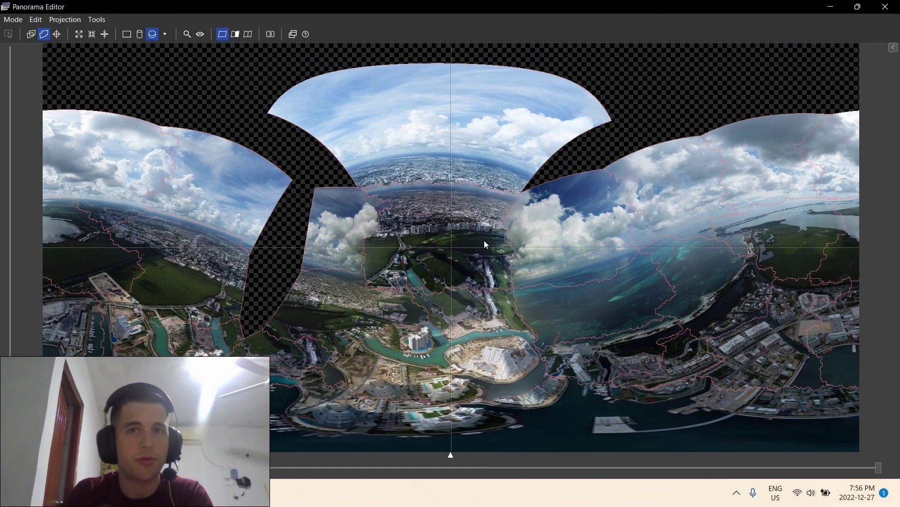
{"action": "left_click", "coordinate": [885, 7]}
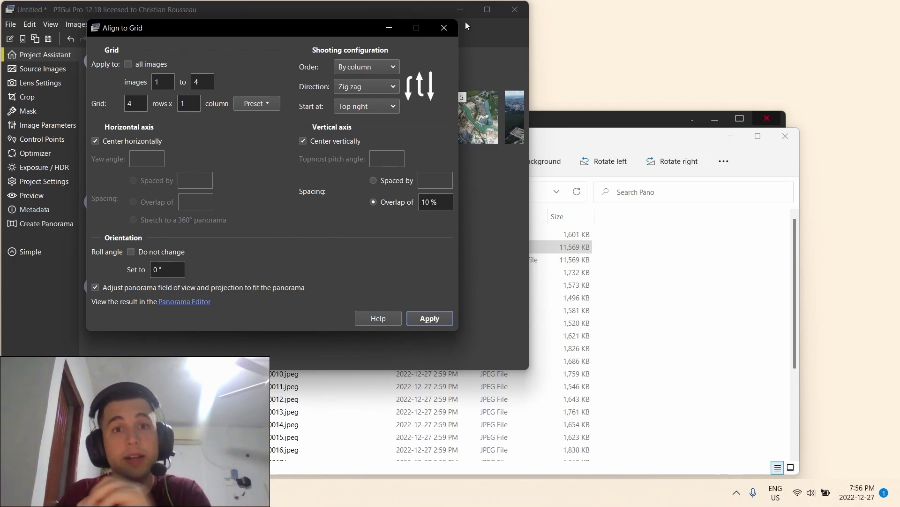
{"action": "left_click", "coordinate": [444, 28]}
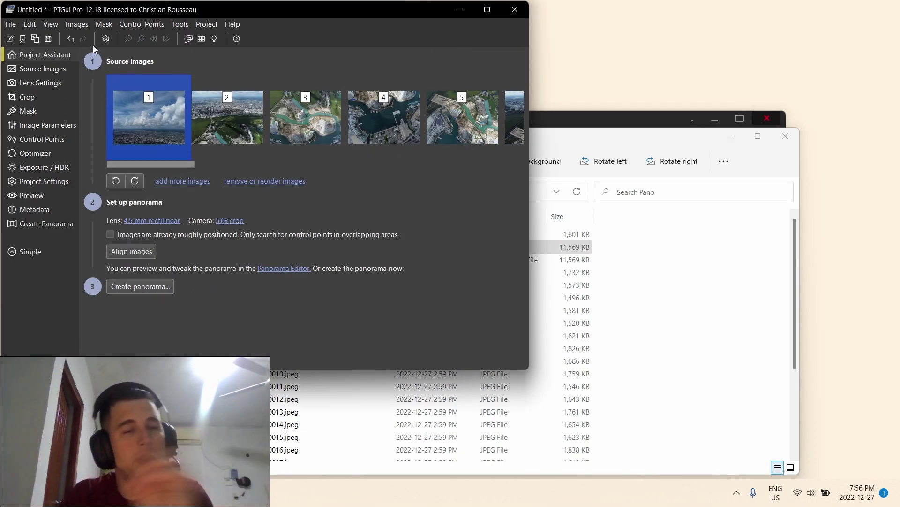
Start another Align to Grid pass and set its image range to images 5 to 25.
{"action": "left_click", "coordinate": [208, 24]}
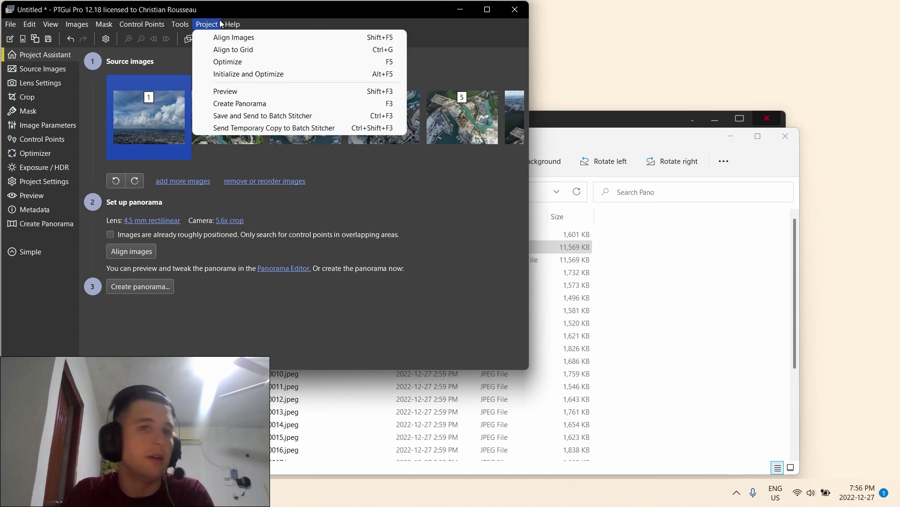
{"action": "left_click", "coordinate": [221, 48]}
{"action": "double_click", "coordinate": [153, 81]}
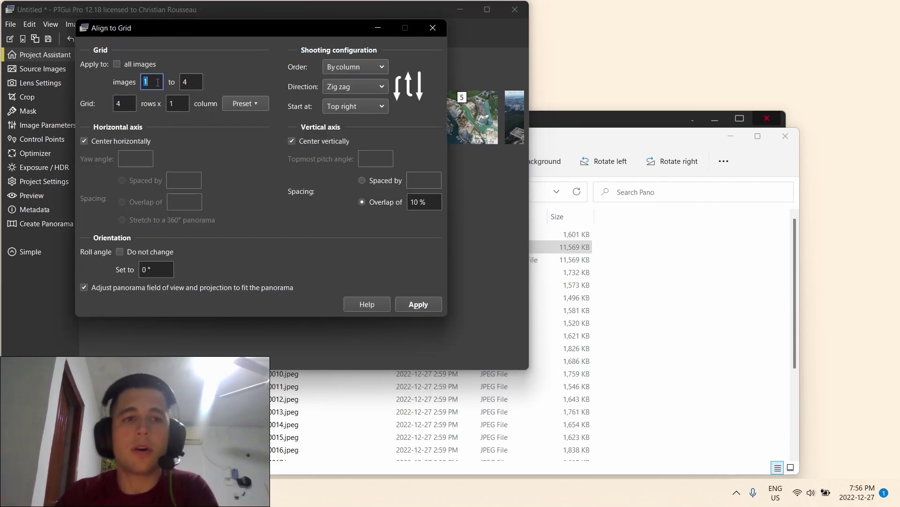
{"action": "type", "text": "5"}
{"action": "key", "text": "Tab"}
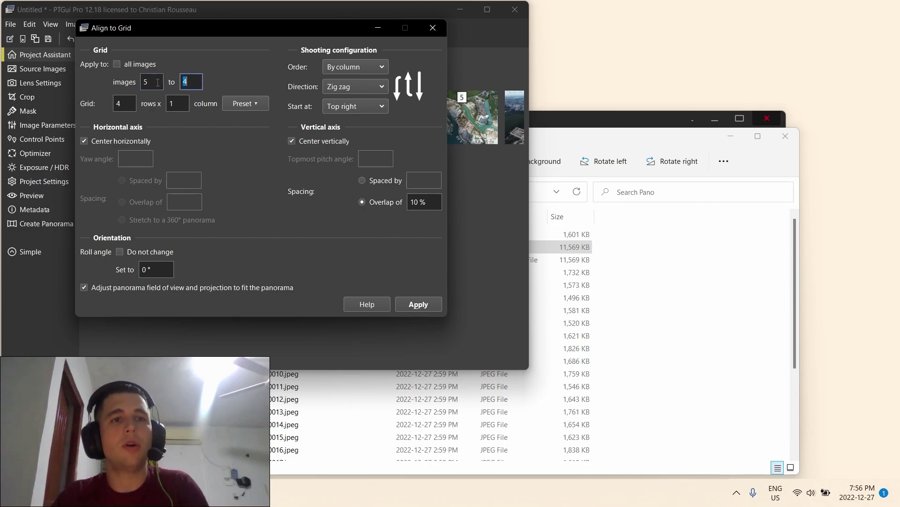
{"action": "type", "text": "25"}
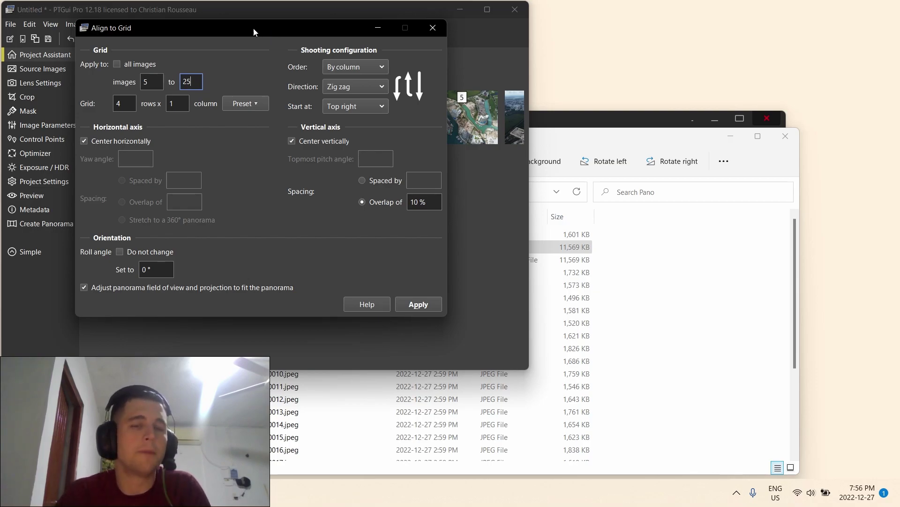
Set the grid to 3 rows by 7 columns with the horizontal spacing stretched to a 360° panorama.
{"action": "key", "text": "Tab"}
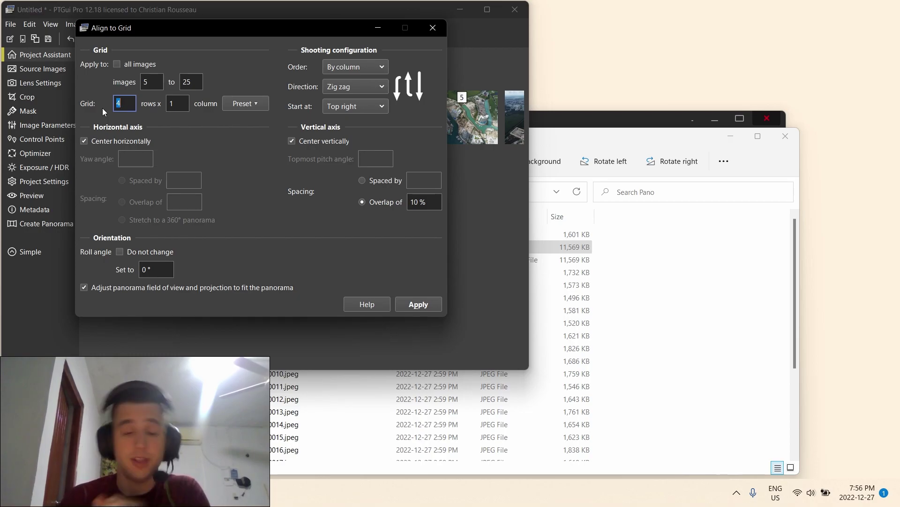
{"action": "type", "text": "3"}
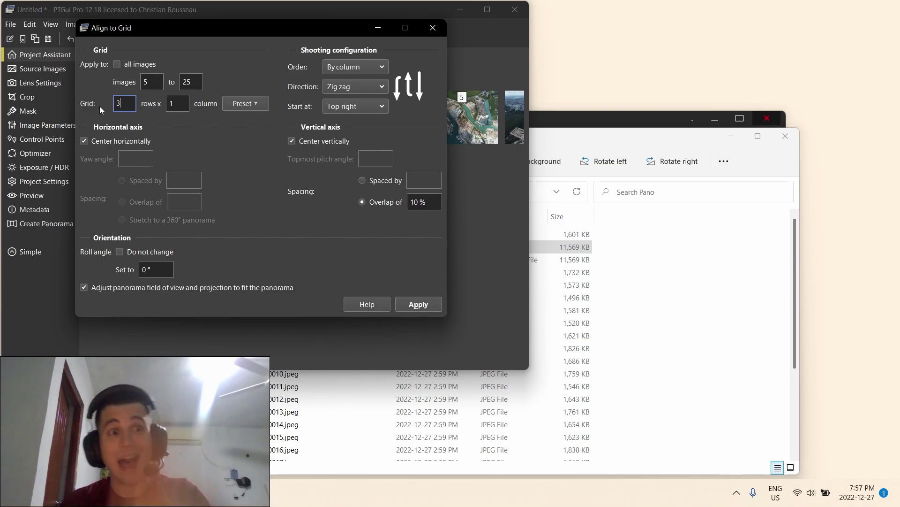
{"action": "double_click", "coordinate": [186, 104]}
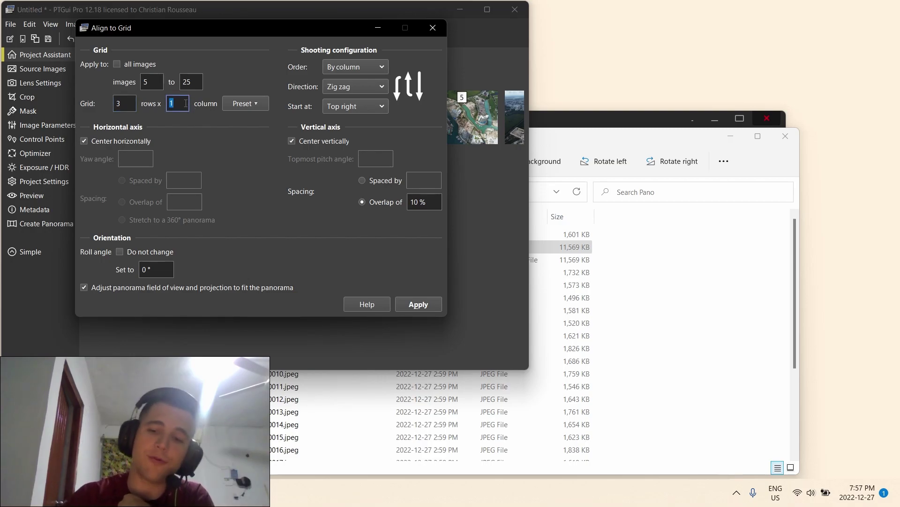
{"action": "type", "text": "7"}
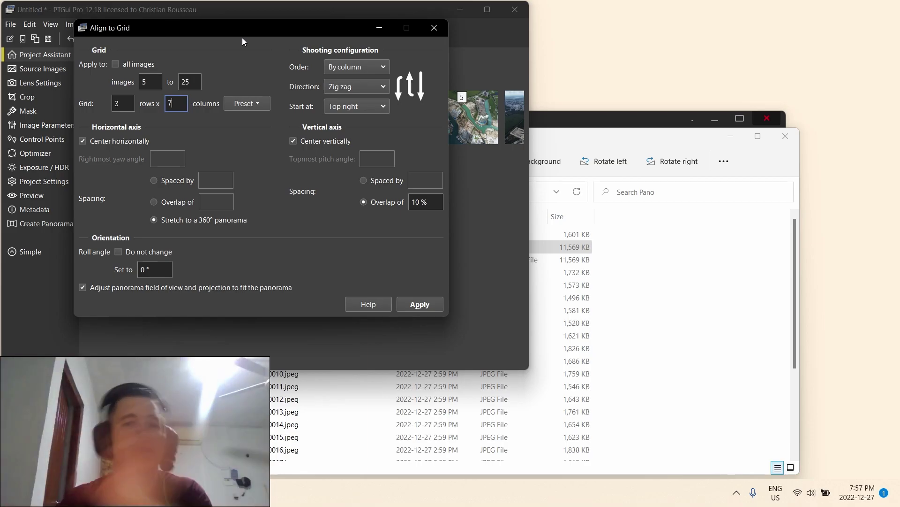
{"action": "left_click", "coordinate": [154, 221]}
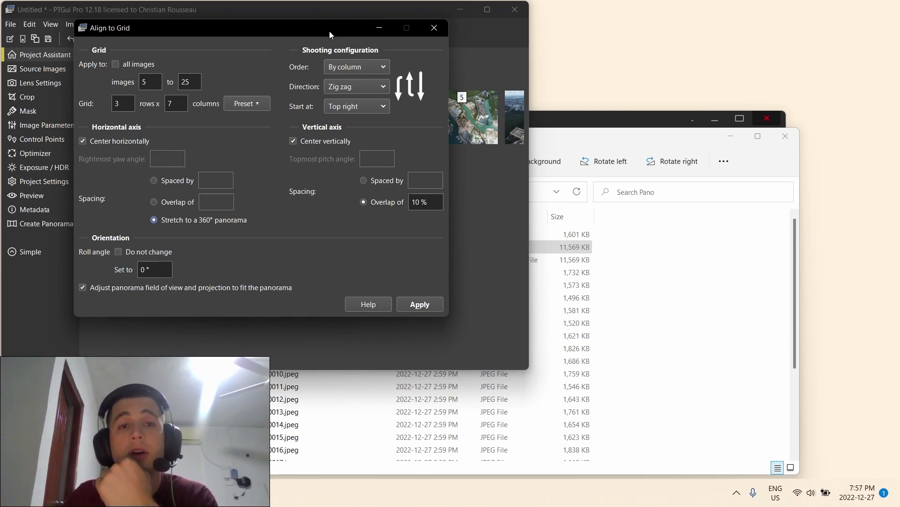
Review the shooting configuration, keep By column, Zig zag and Top right, and apply the grid to images 5 to 25.
{"action": "left_click", "coordinate": [363, 66]}
{"action": "left_click", "coordinate": [376, 69]}
{"action": "left_click", "coordinate": [376, 69]}
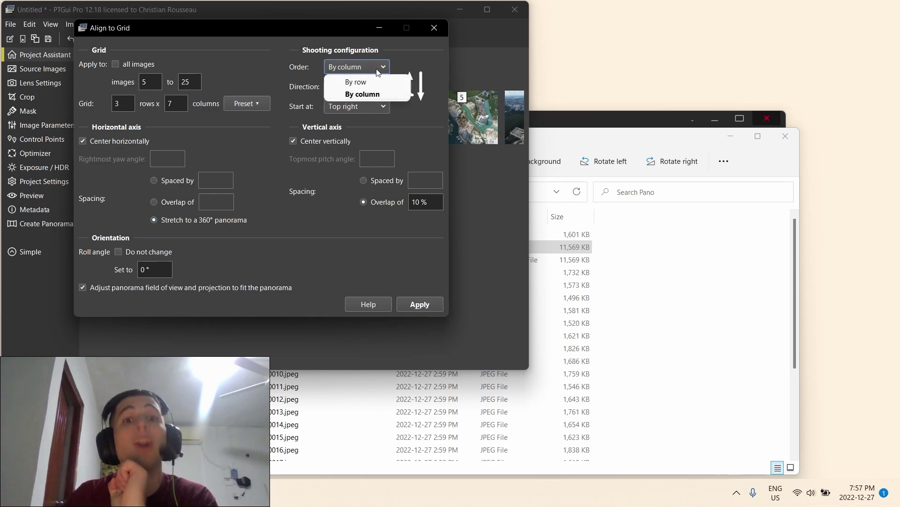
{"action": "left_click", "coordinate": [332, 41]}
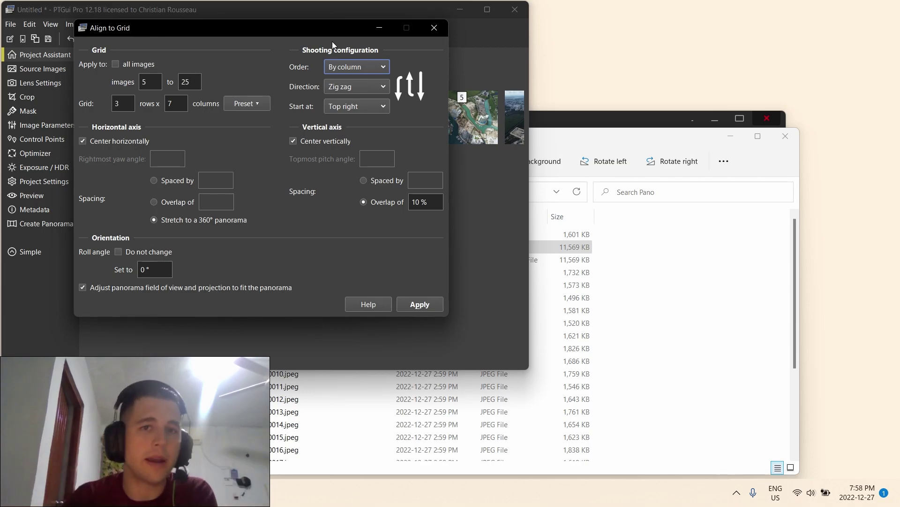
{"action": "left_click", "coordinate": [374, 92]}
{"action": "left_click", "coordinate": [368, 86]}
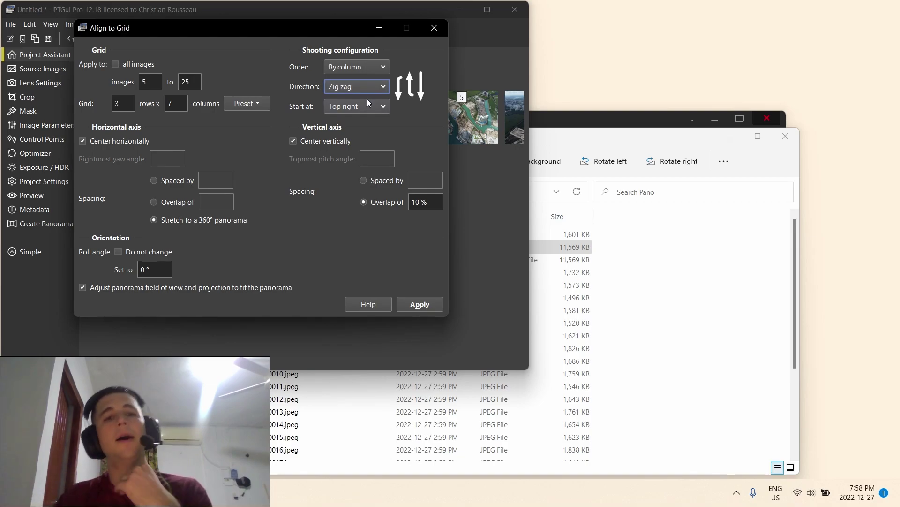
{"action": "left_click", "coordinate": [367, 105]}
{"action": "left_click", "coordinate": [368, 106]}
{"action": "left_click", "coordinate": [368, 106]}
{"action": "left_click", "coordinate": [427, 108]}
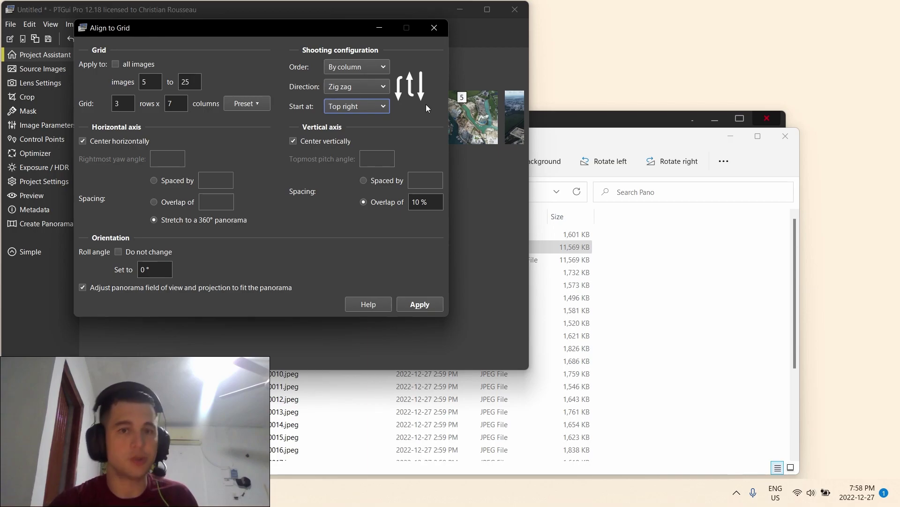
{"action": "left_click", "coordinate": [367, 105]}
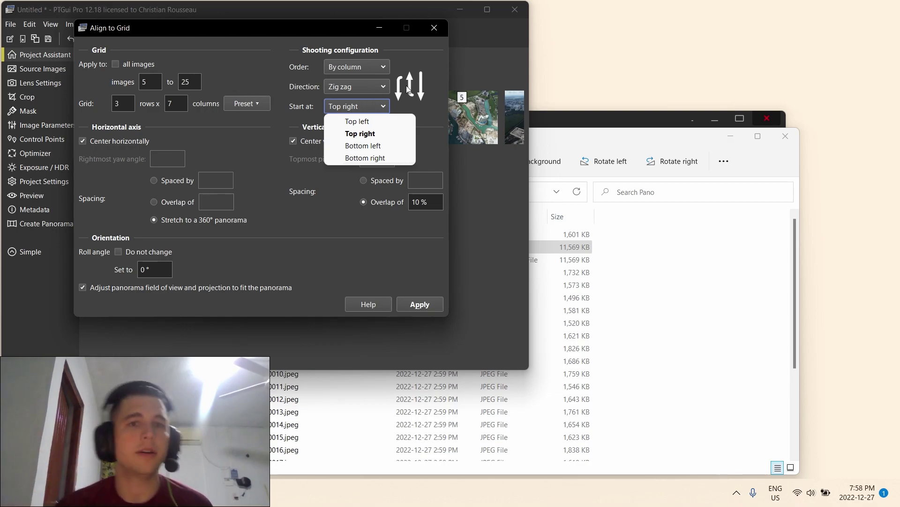
{"action": "left_click", "coordinate": [360, 134]}
{"action": "left_click", "coordinate": [421, 304]}
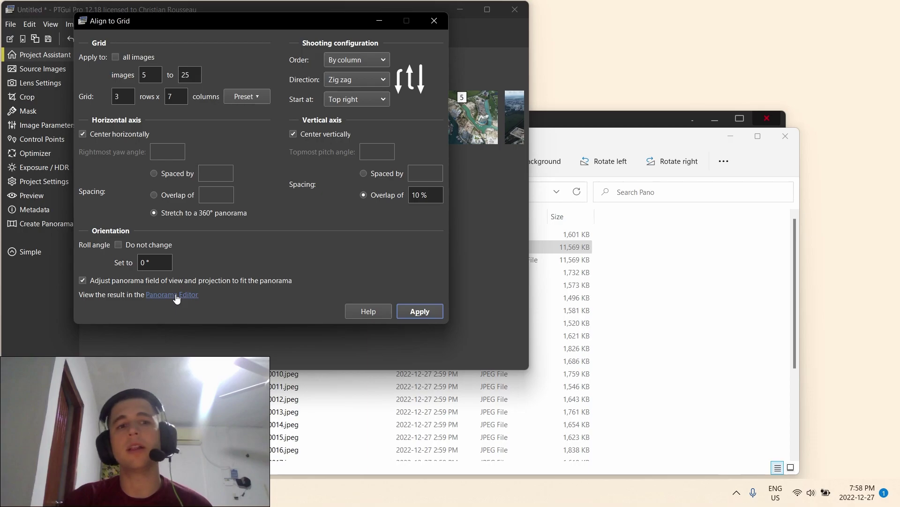
Inspect the second grid result in the Panorama Editor, rotate the panorama far downward and back up, and return to the Project Assistant.
{"action": "left_click", "coordinate": [177, 295]}
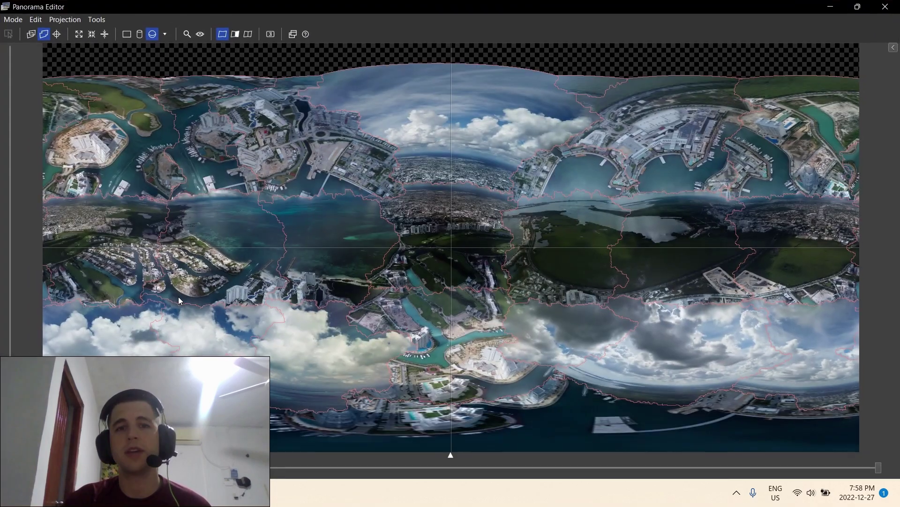
{"action": "left_click_drag", "start_coordinate": [472, 212], "coordinate": [464, 464]}
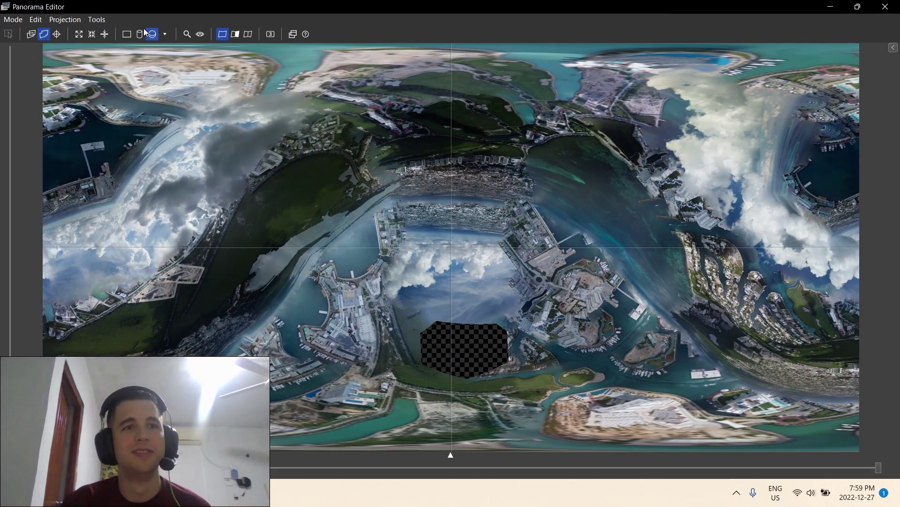
{"action": "left_click_drag", "start_coordinate": [491, 207], "coordinate": [797, 71]}
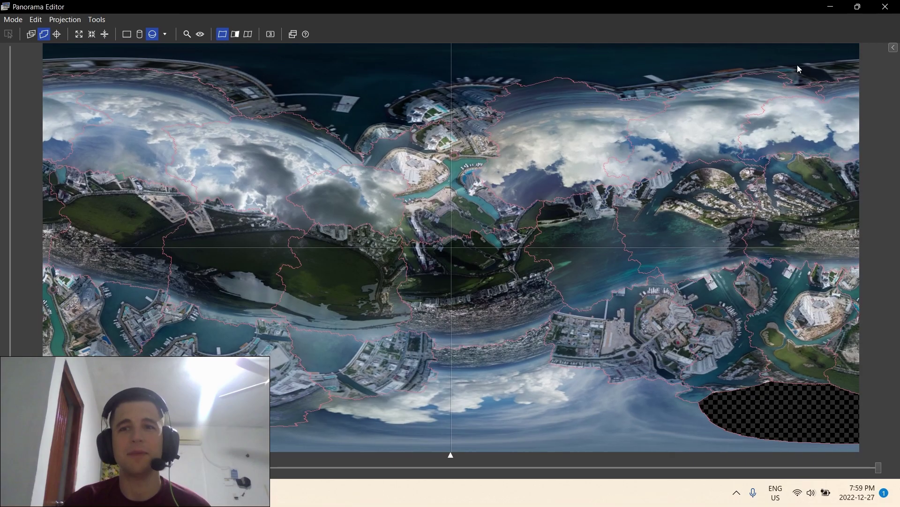
{"action": "left_click", "coordinate": [885, 6]}
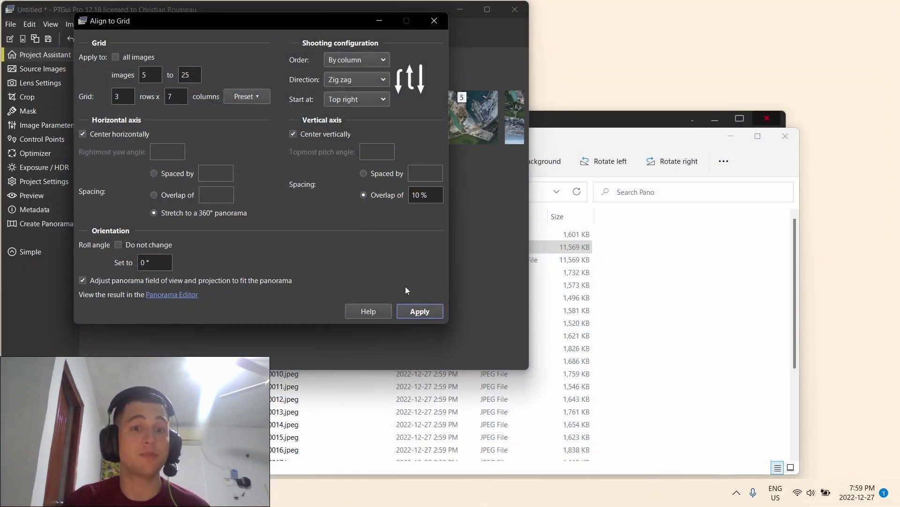
{"action": "left_click", "coordinate": [434, 21]}
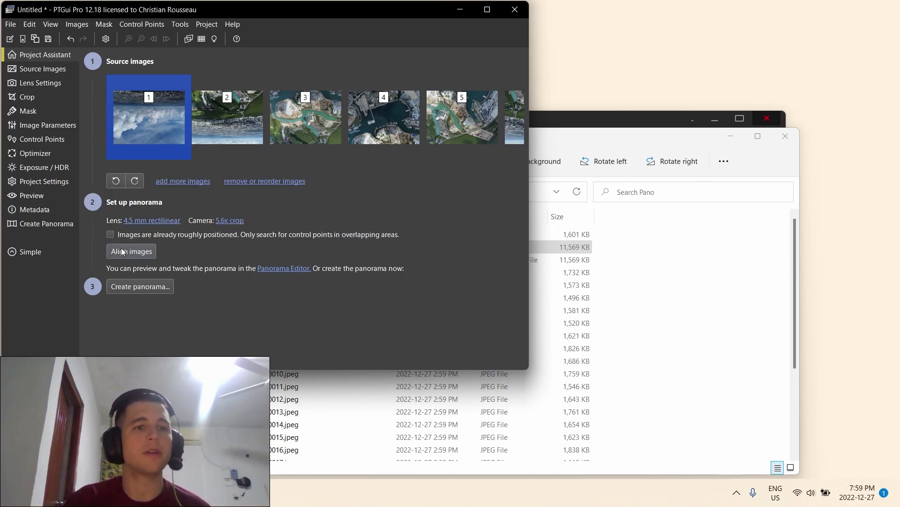
Align the grid-positioned images and rotate the upside-down panorama in the Panorama Editor so the sky is above the land.
{"action": "left_click", "coordinate": [137, 252]}
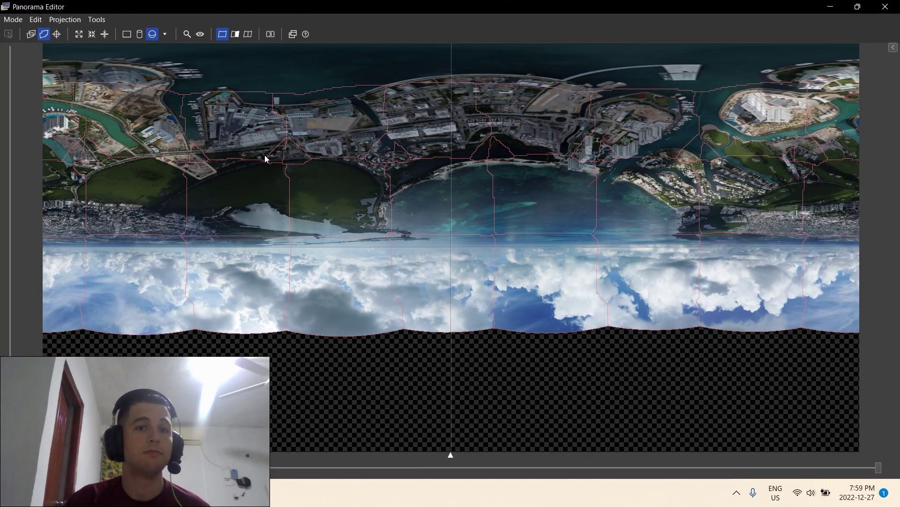
{"action": "left_click_drag", "start_coordinate": [265, 155], "coordinate": [557, 241]}
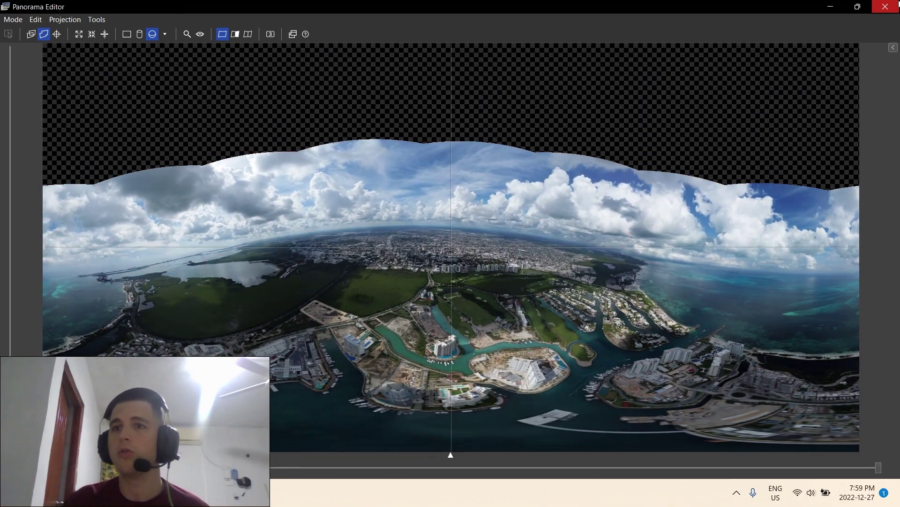
{"action": "left_click", "coordinate": [885, 6]}
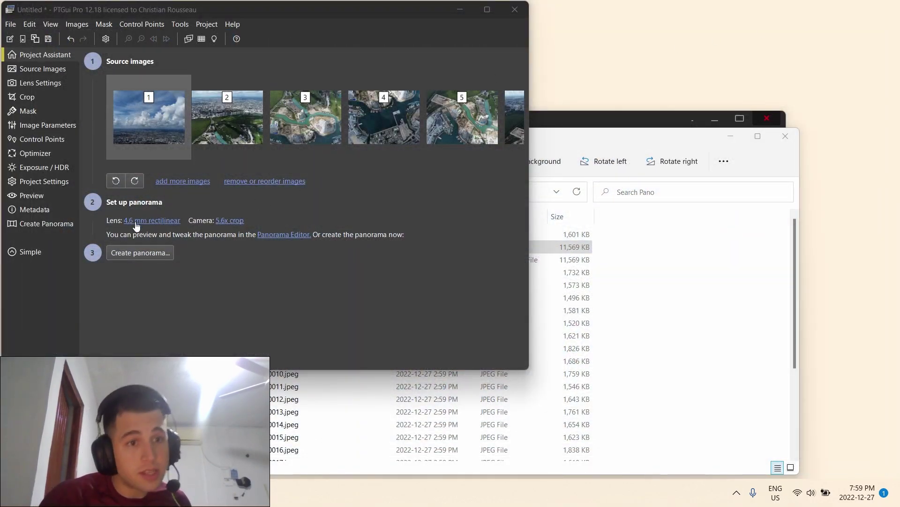
Run the optimizer with image 1 as anchor and Heavy + lens shift distortion correction, and accept its changes.
{"action": "left_click", "coordinate": [50, 153]}
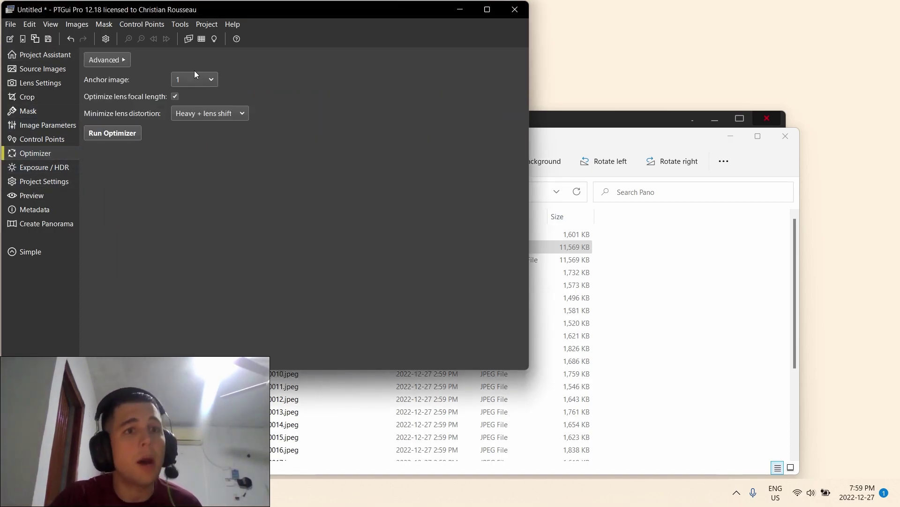
{"action": "left_click", "coordinate": [130, 133]}
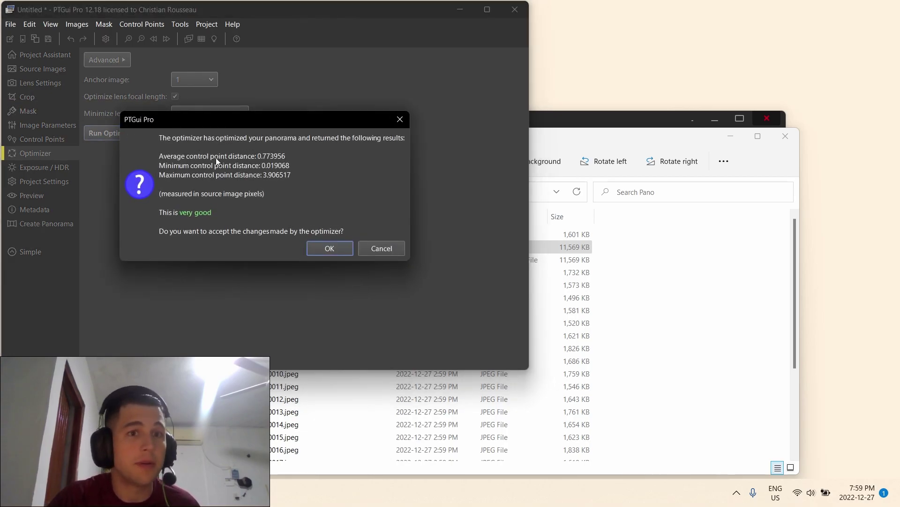
{"action": "left_click", "coordinate": [334, 249]}
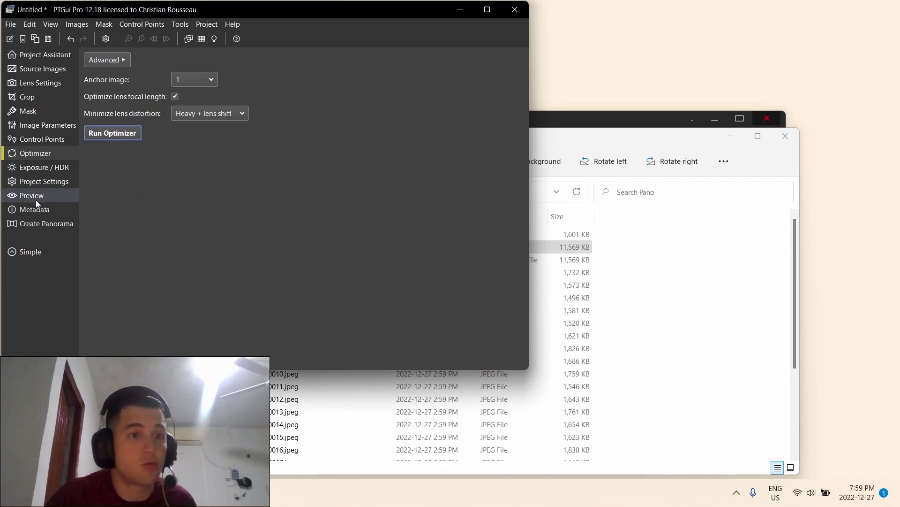
Try to create the blended JPEG panorama with the default output settings.
{"action": "left_click", "coordinate": [58, 224]}
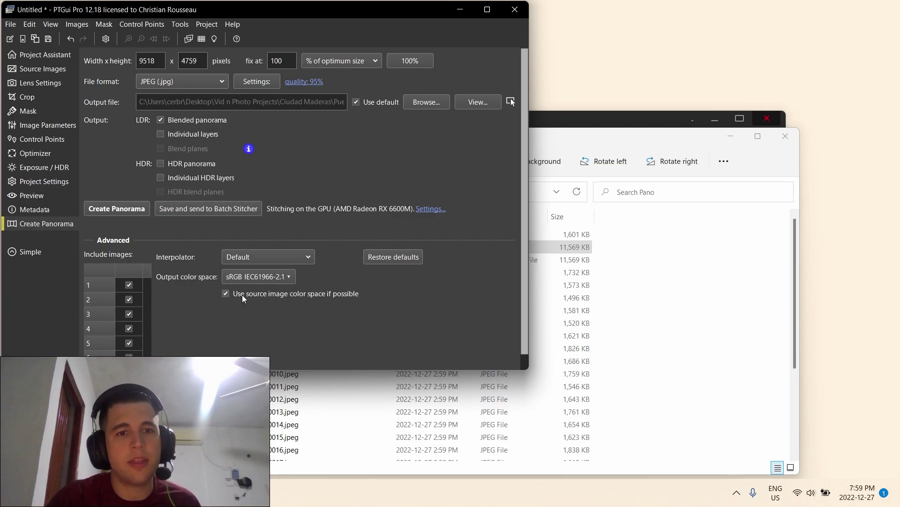
{"action": "left_click", "coordinate": [139, 208]}
{"action": "left_click", "coordinate": [462, 157]}
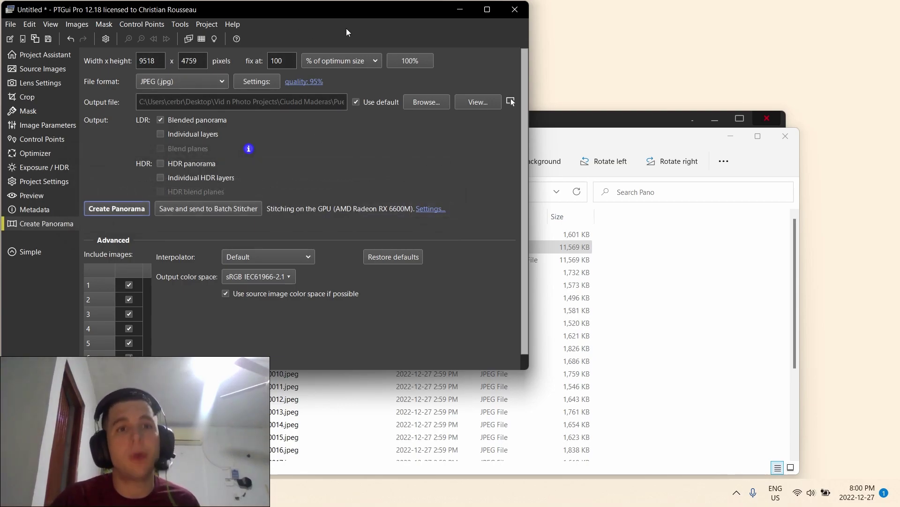
Review the panorama's output width and height and its JPEG quality setting without changing them.
{"action": "double_click", "coordinate": [141, 60]}
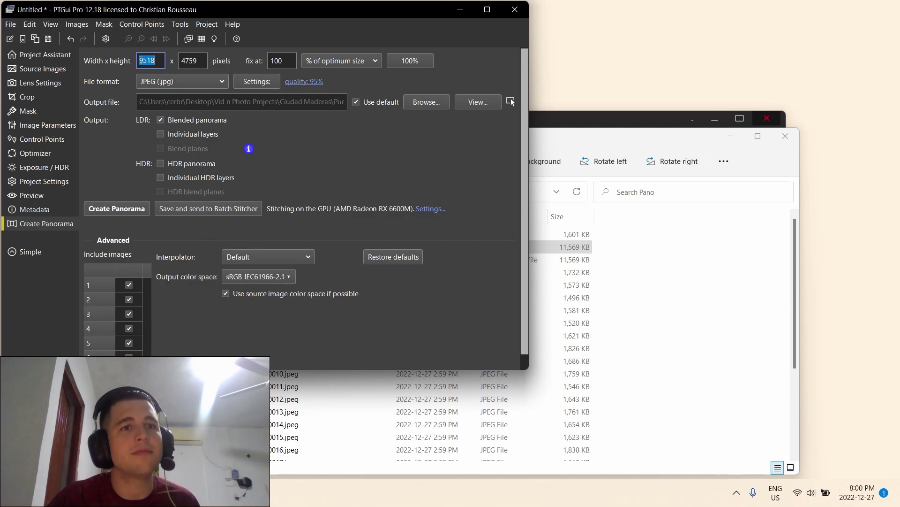
{"action": "left_click", "coordinate": [184, 60]}
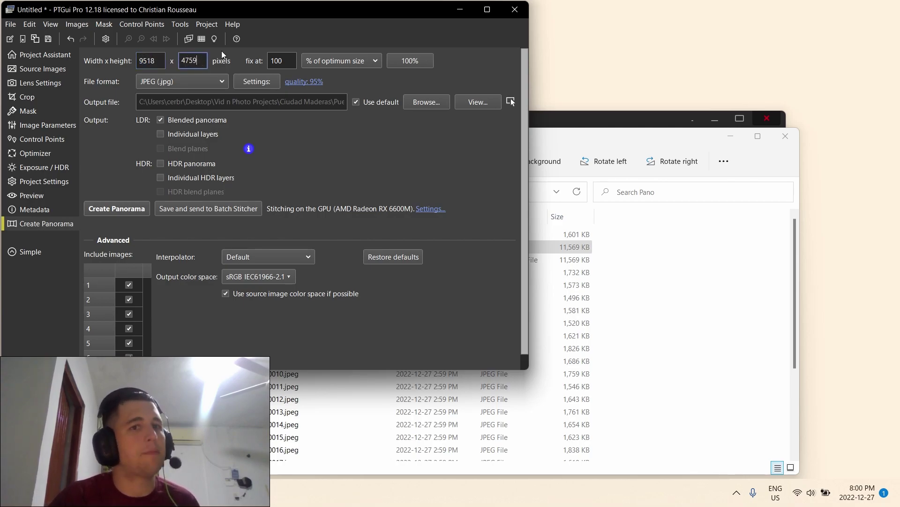
{"action": "left_click", "coordinate": [308, 81]}
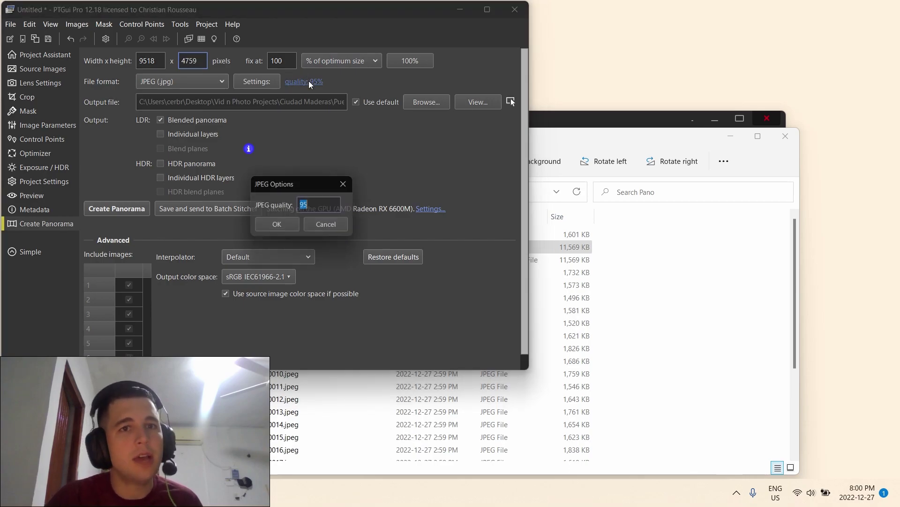
{"action": "left_click", "coordinate": [344, 188]}
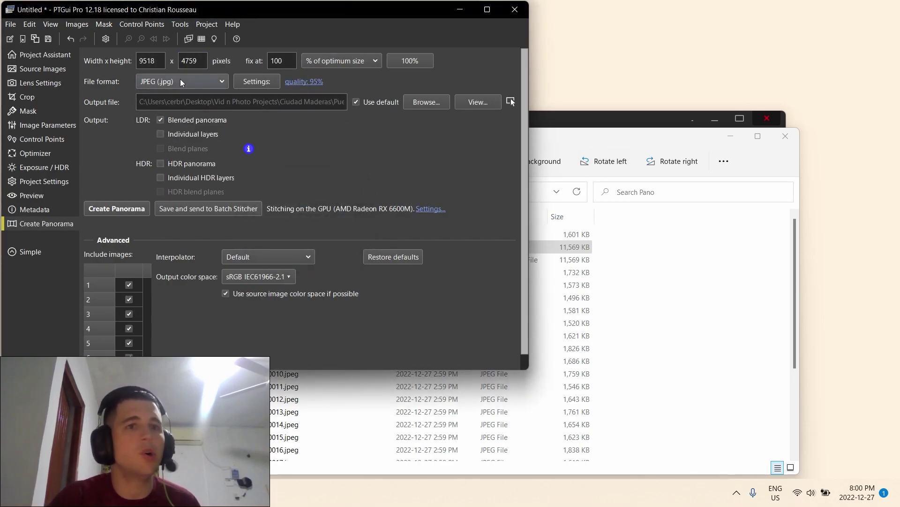
Open DJI_0002 Panorama.jpg from the Pano folder, examine the stitched image up close, and close it.
{"action": "left_click", "coordinate": [599, 124]}
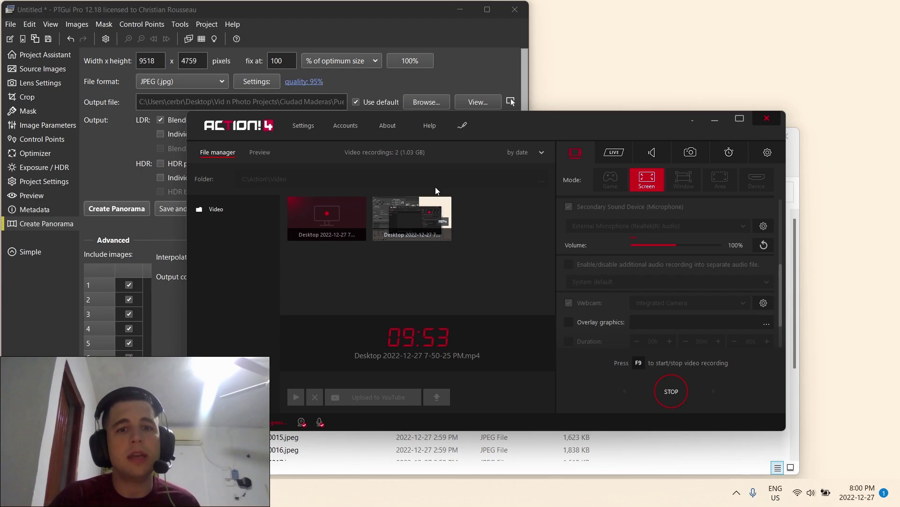
{"action": "left_click", "coordinate": [655, 467]}
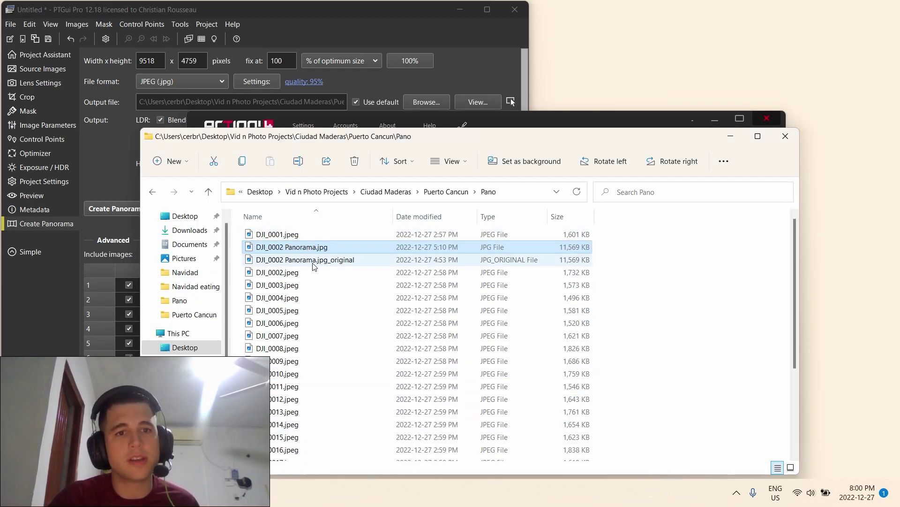
{"action": "double_click", "coordinate": [327, 247]}
{"action": "scroll", "coordinate": [401, 305], "scroll_direction": "up", "scroll_amount": 5}
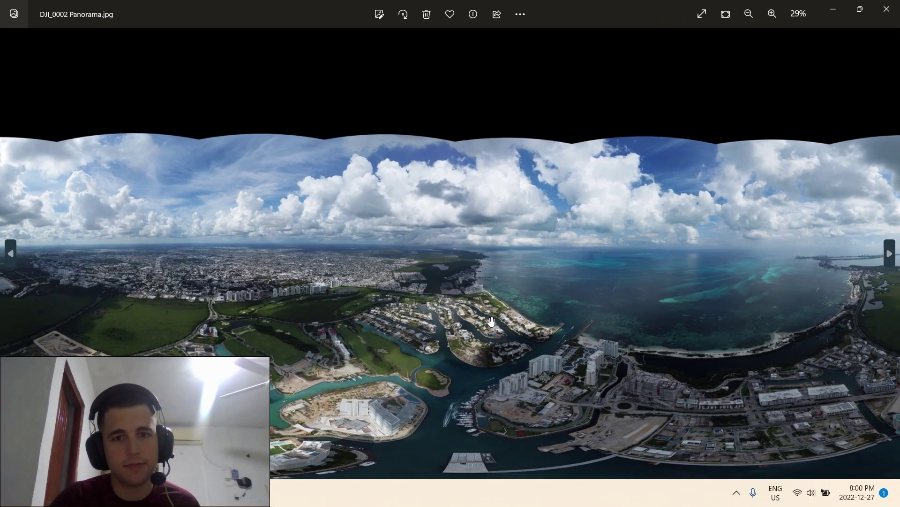
{"action": "scroll", "coordinate": [400, 305], "scroll_direction": "up", "scroll_amount": 2}
{"action": "scroll", "coordinate": [459, 268], "scroll_direction": "up", "scroll_amount": 2}
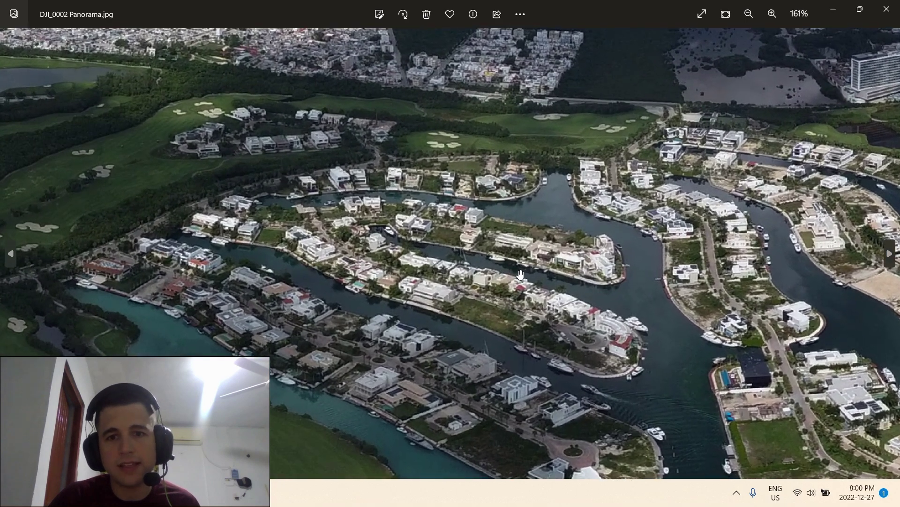
{"action": "scroll", "coordinate": [459, 268], "scroll_direction": "down", "scroll_amount": 3}
{"action": "key", "text": "alt+F4"}
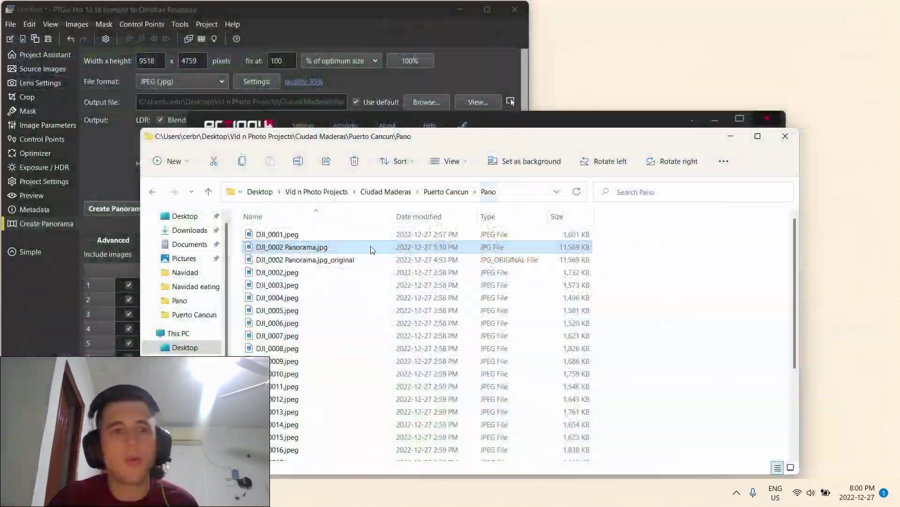
{"action": "left_click", "coordinate": [347, 4]}
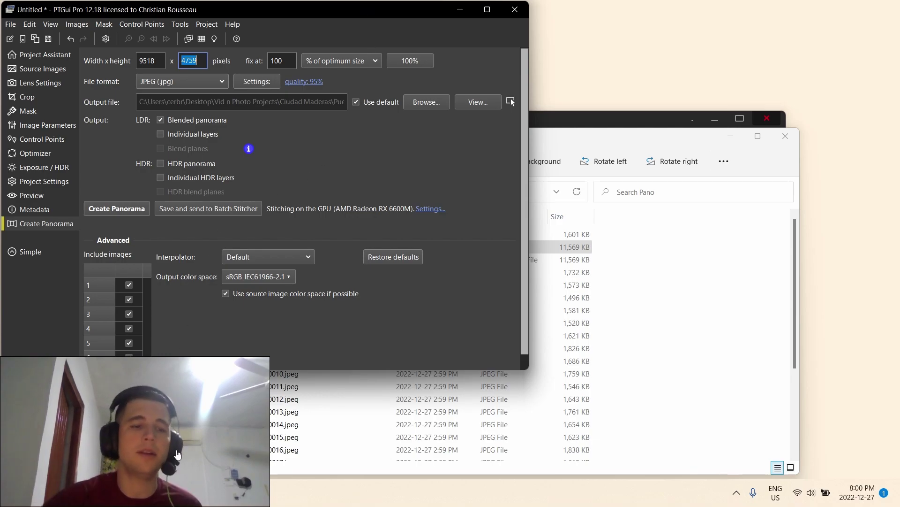
{"action": "key", "text": "alt+Tab"}
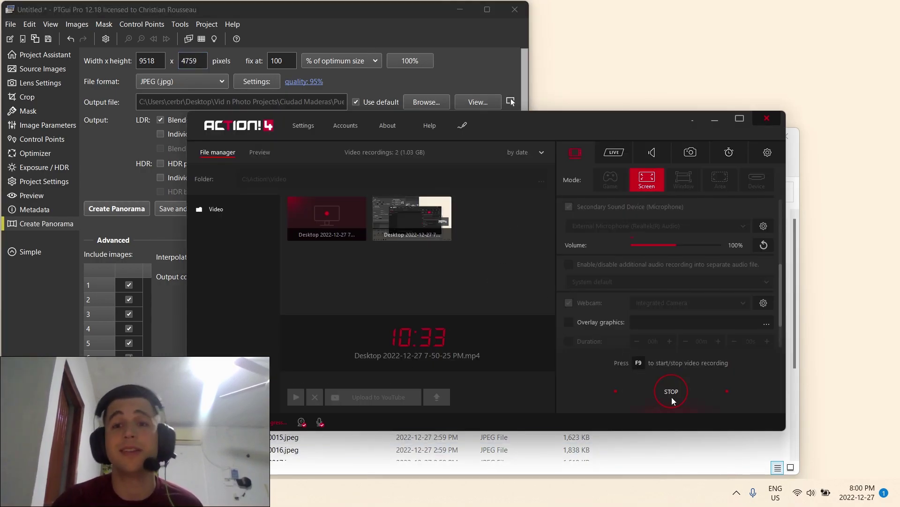